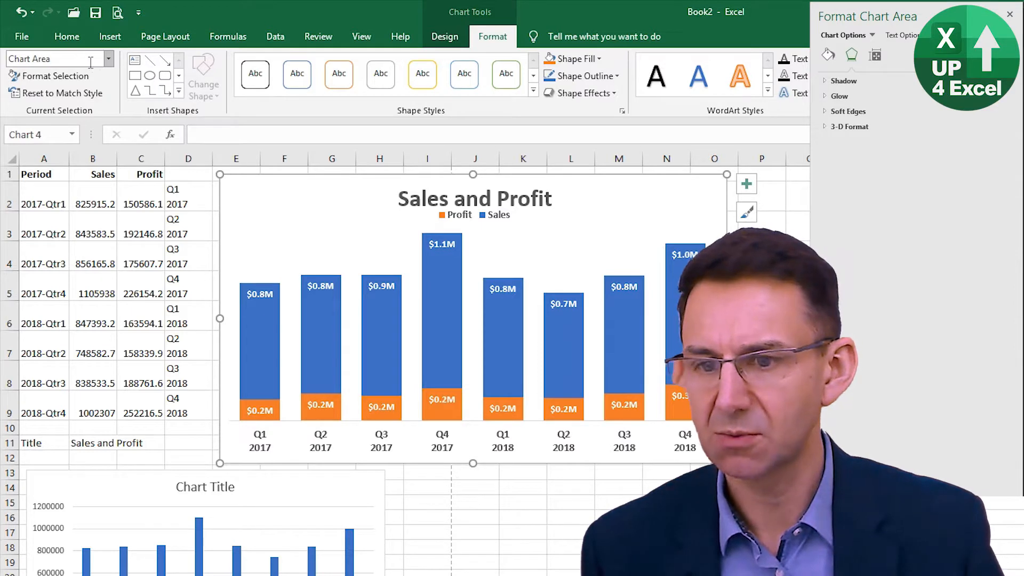
- Select the Profit data series in the Sales and Profit chart
click(105, 60)
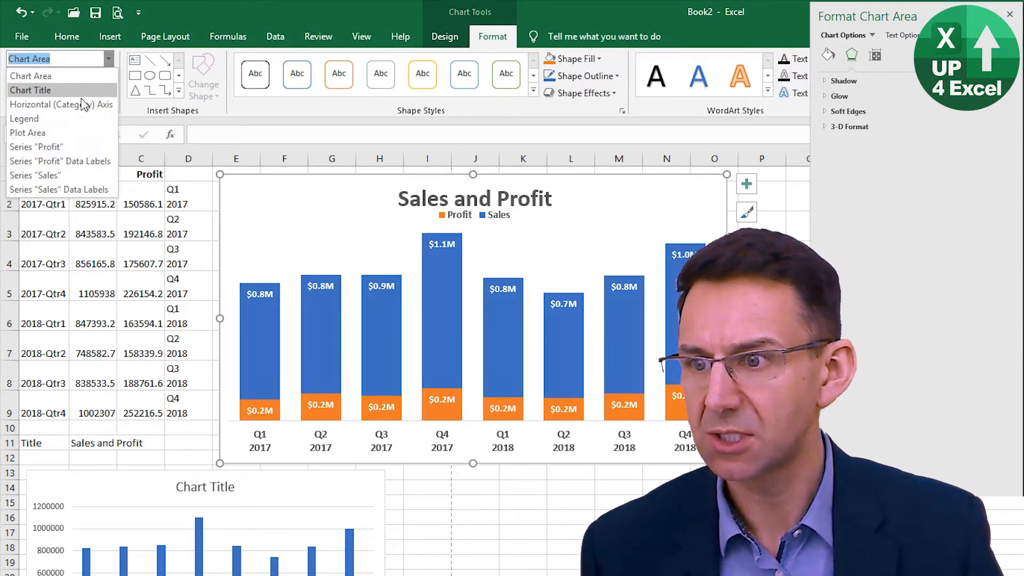
click(84, 149)
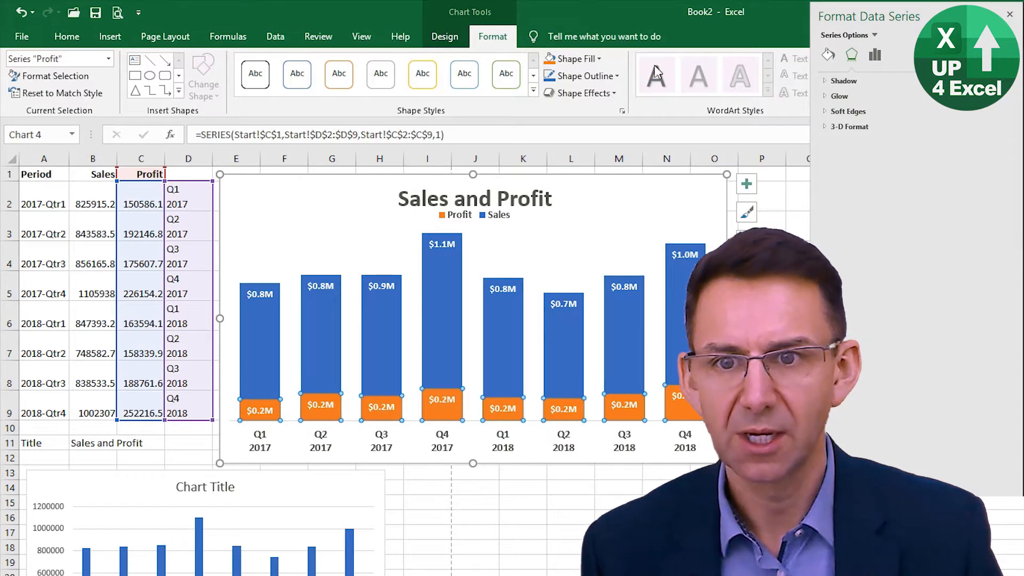
click(602, 59)
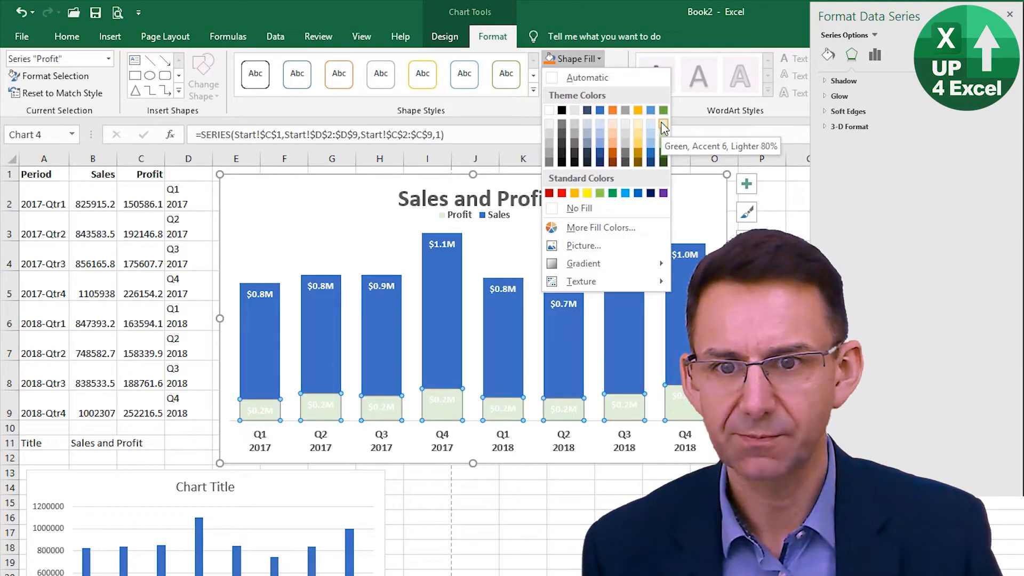
click(608, 60)
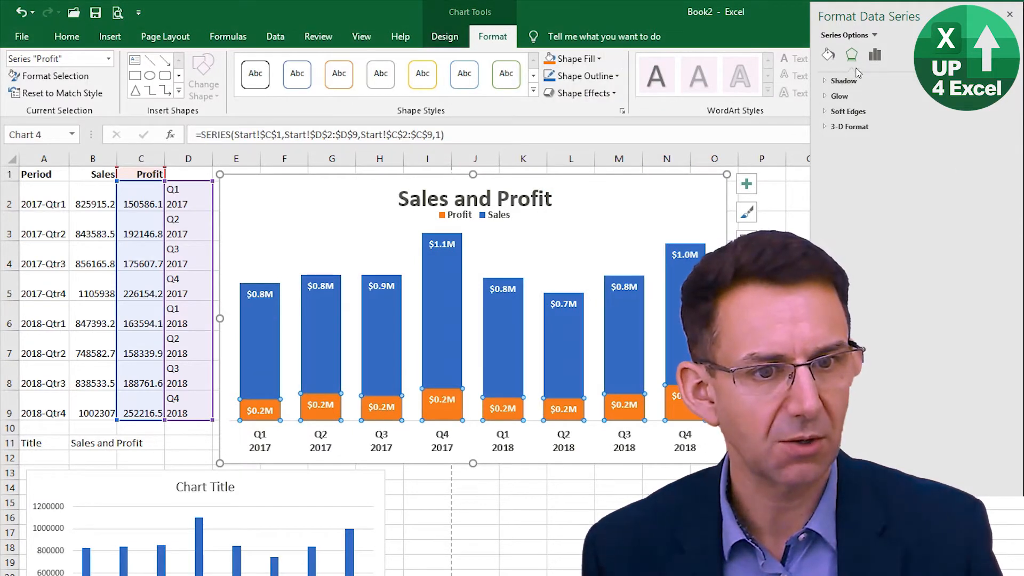
click(829, 55)
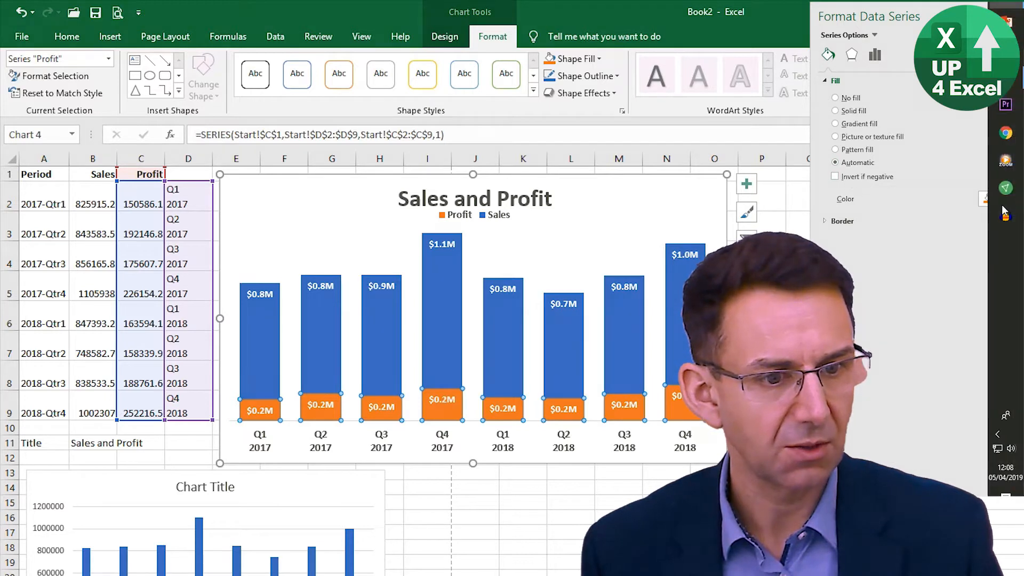
click(998, 199)
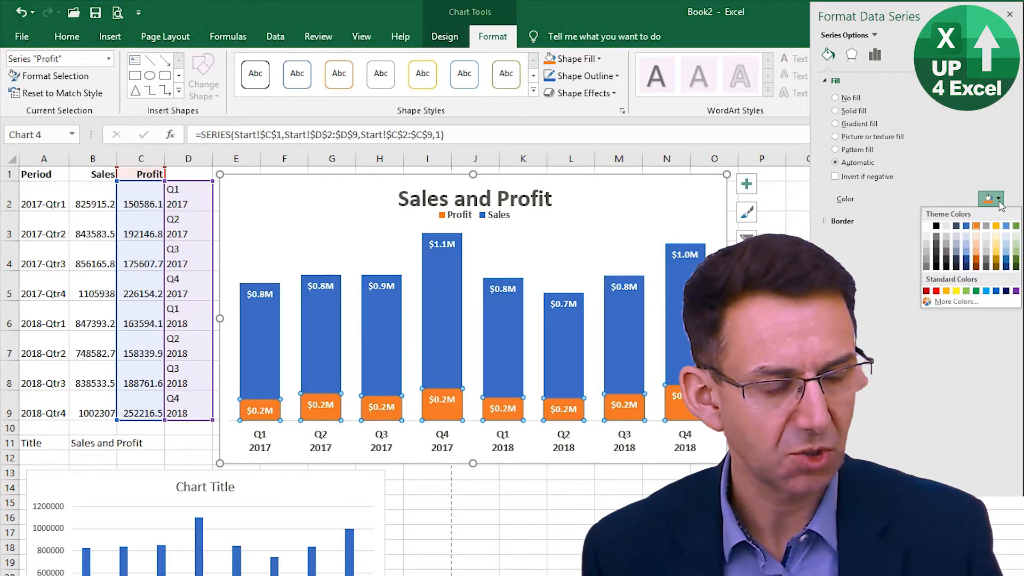
click(999, 202)
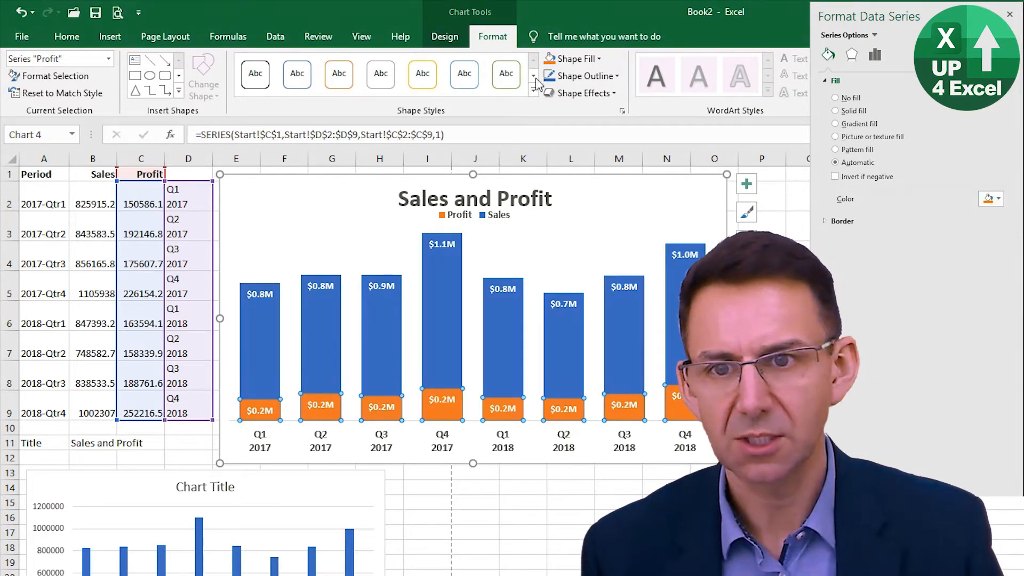
- Fill the Profit series columns with a light blue tint that matches the blue Sales columns
click(599, 59)
click(600, 60)
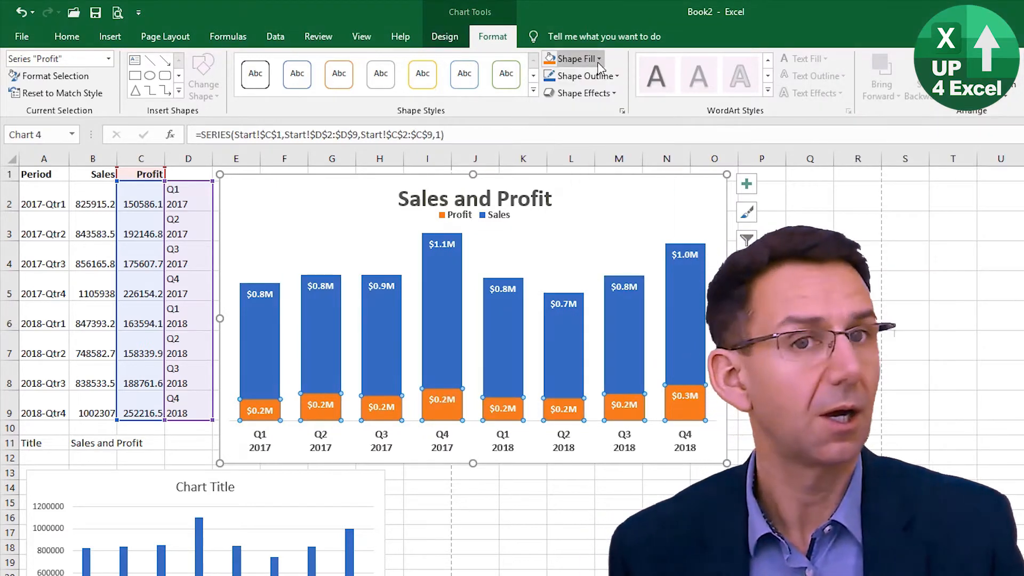
click(600, 60)
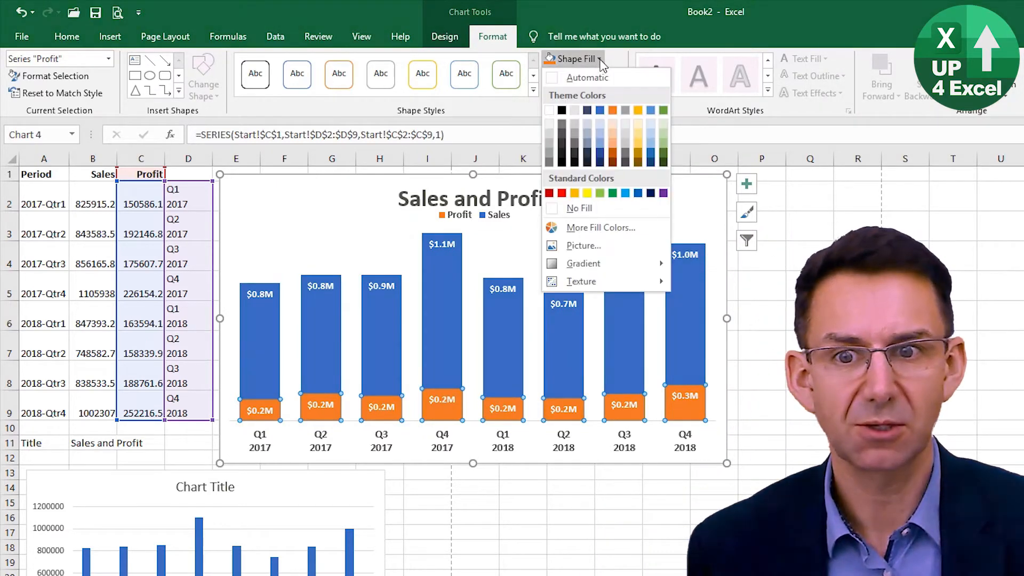
click(600, 130)
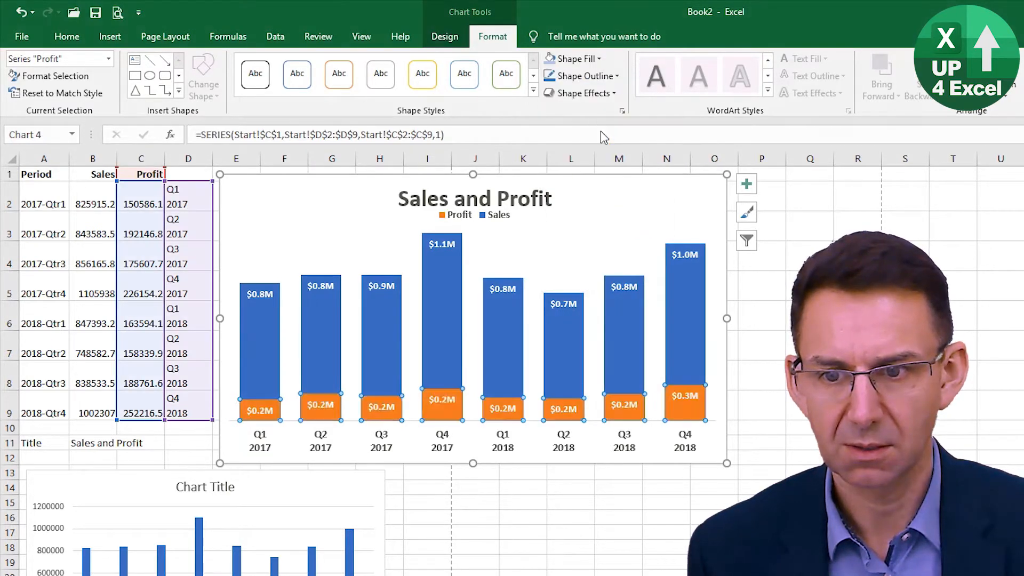
- Set the font colour of the Profit series data labels to Automatic (black)
click(458, 332)
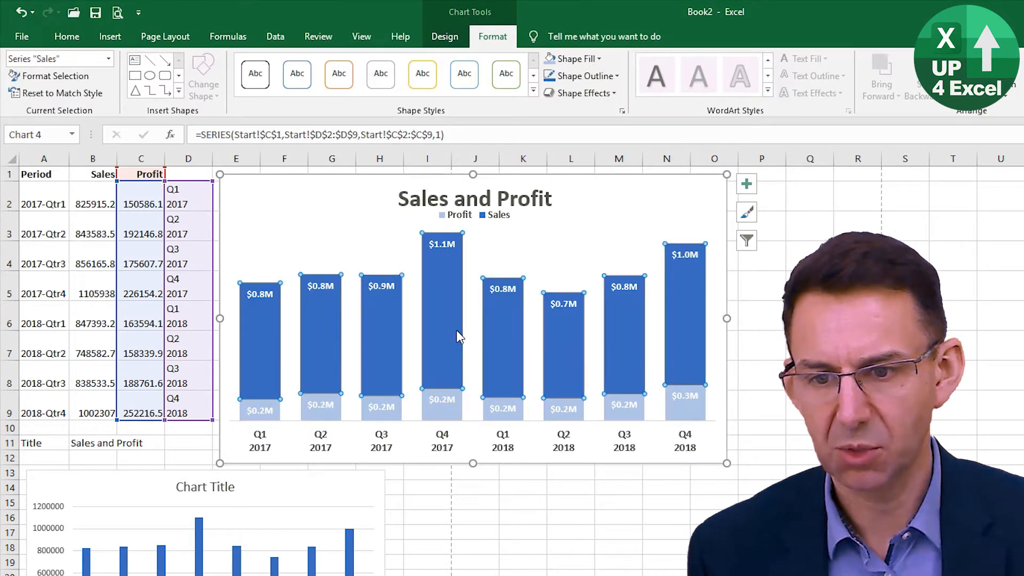
click(503, 408)
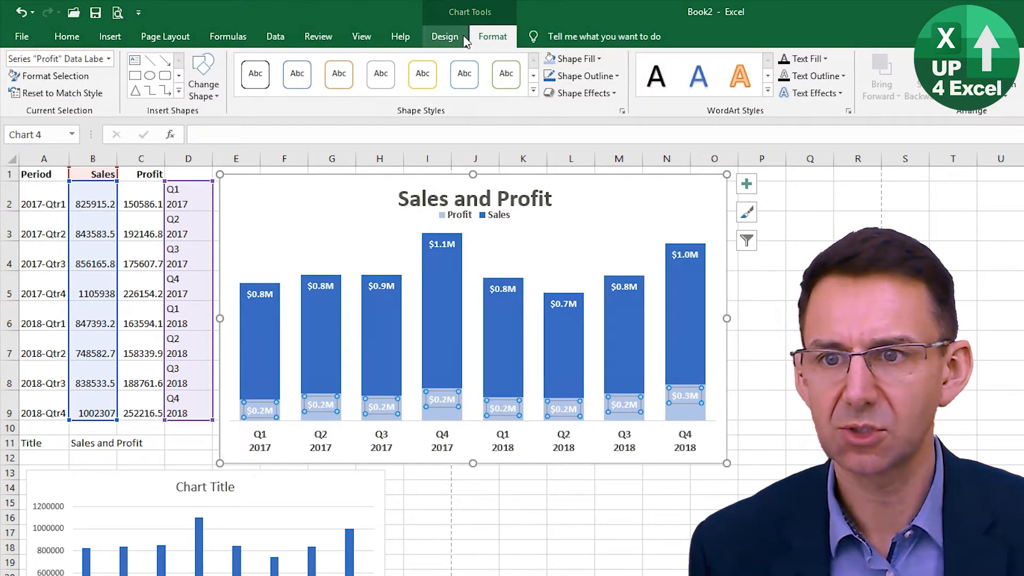
click(445, 37)
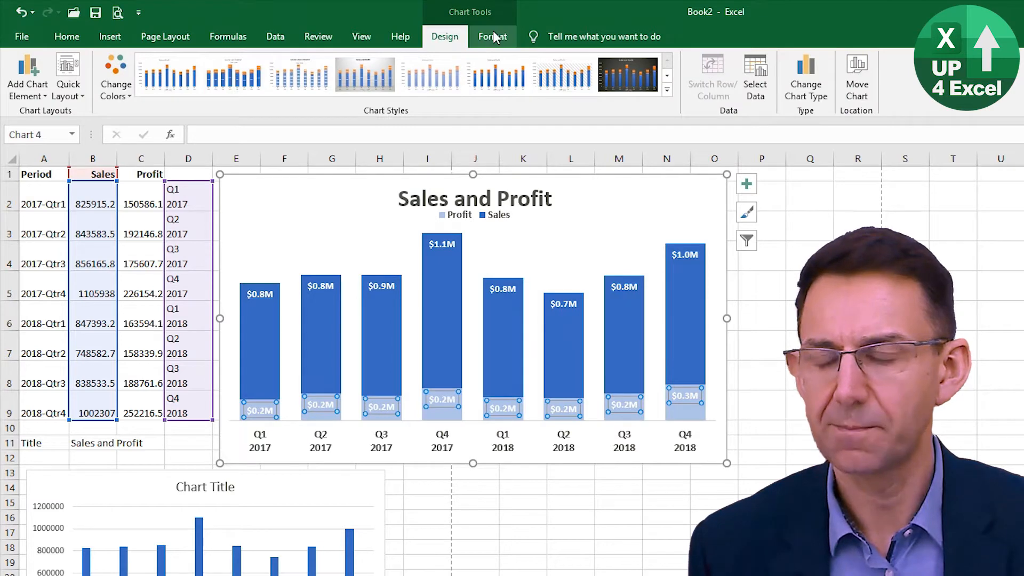
click(65, 38)
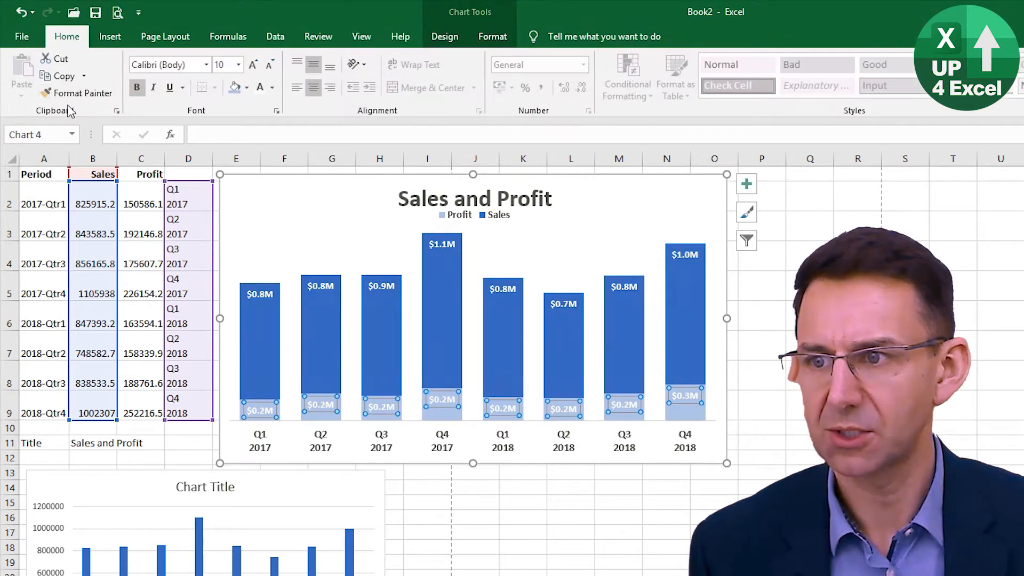
click(273, 88)
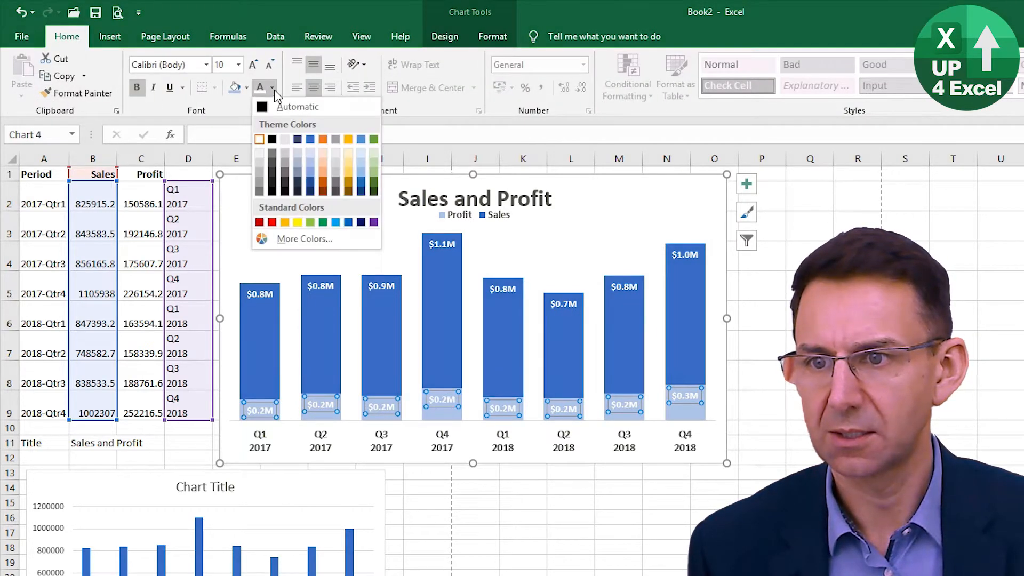
click(270, 109)
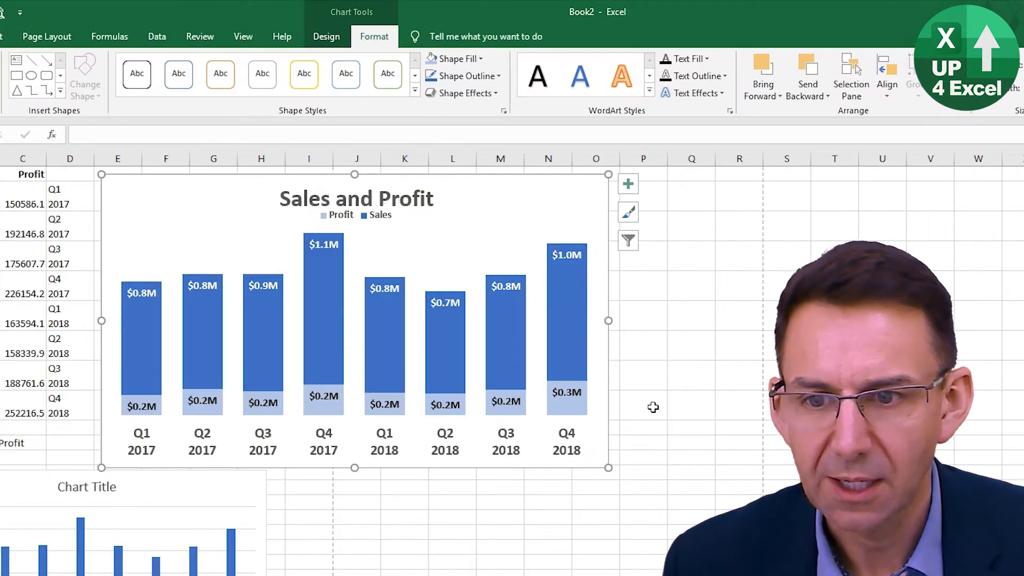
- Select only the Q4 2017 column of the Sales series and fill it with the green theme colour
click(325, 293)
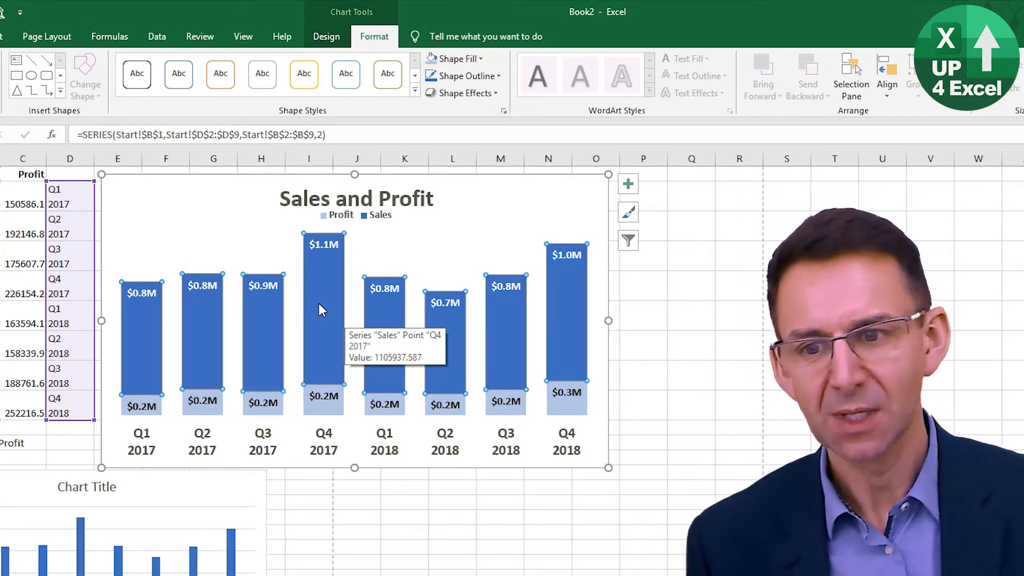
click(323, 313)
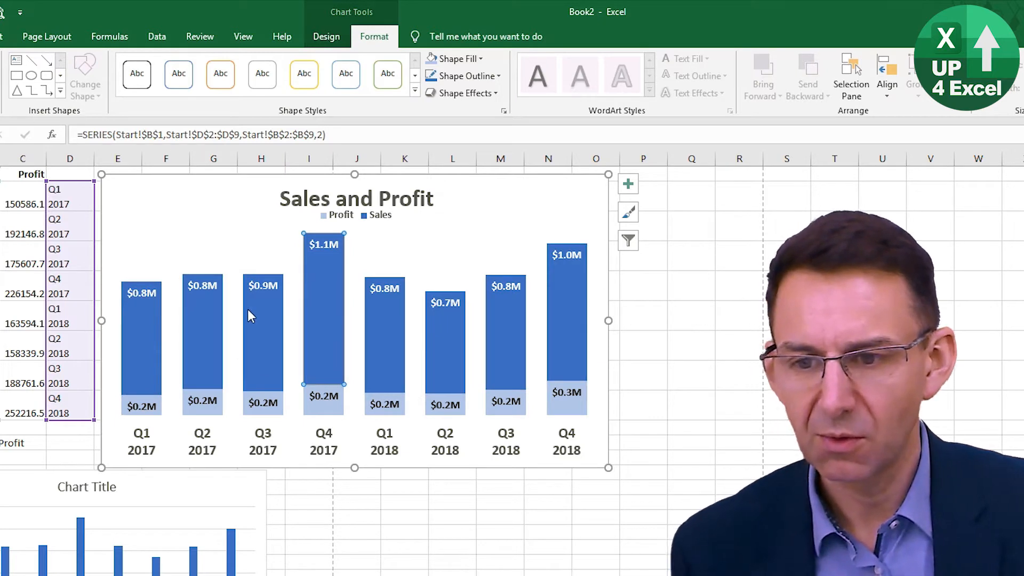
click(452, 251)
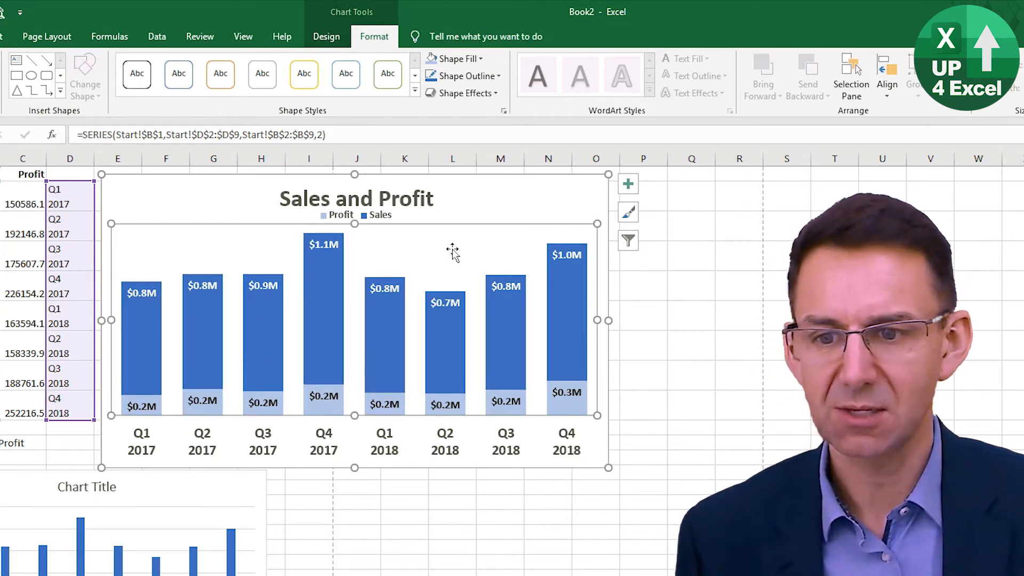
click(396, 326)
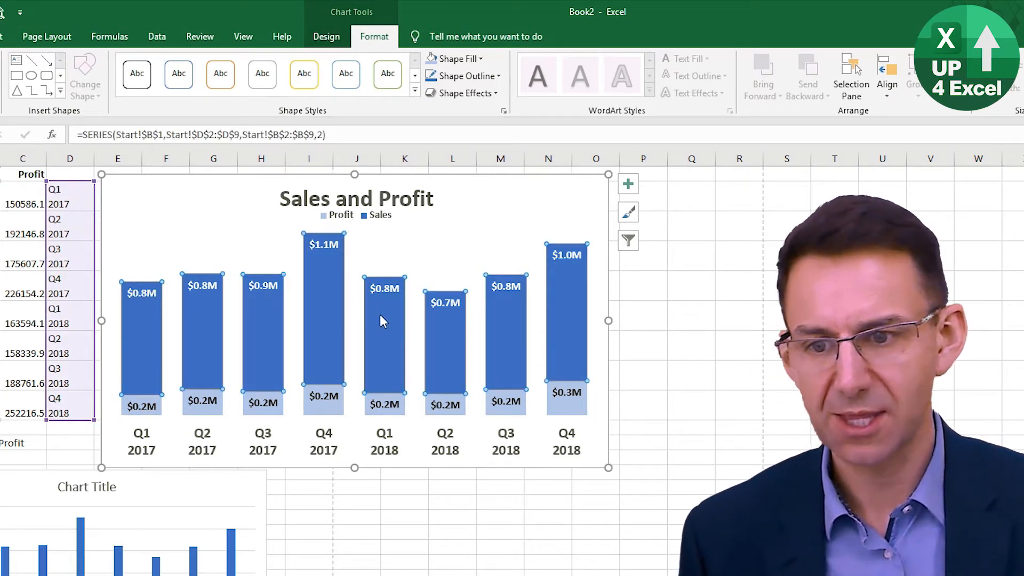
click(320, 302)
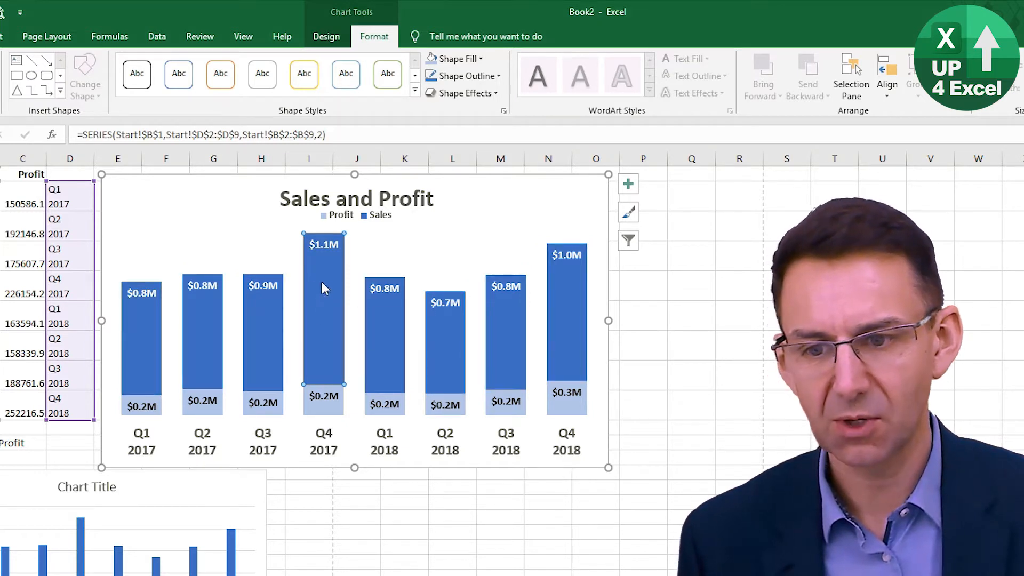
click(483, 60)
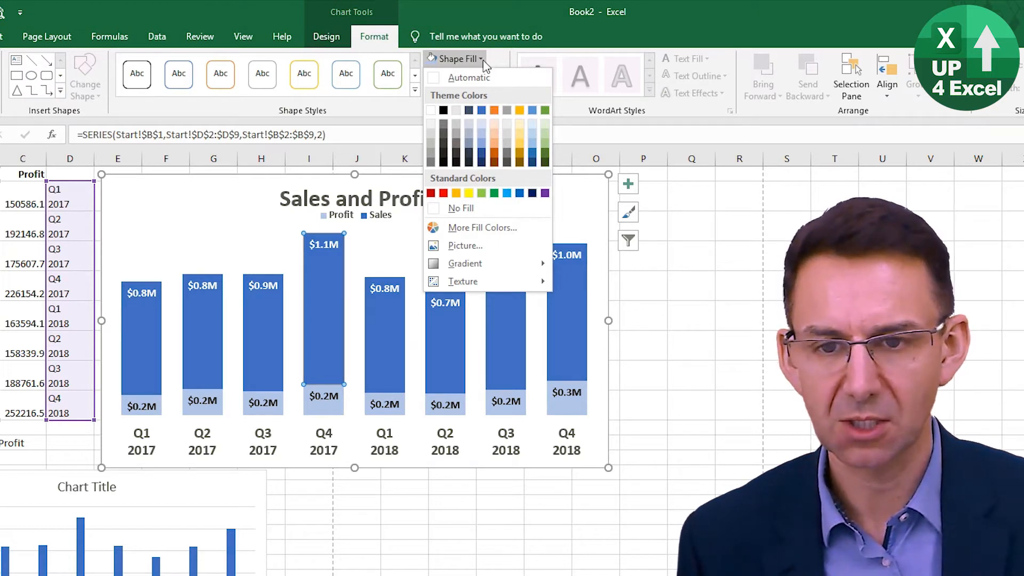
click(545, 109)
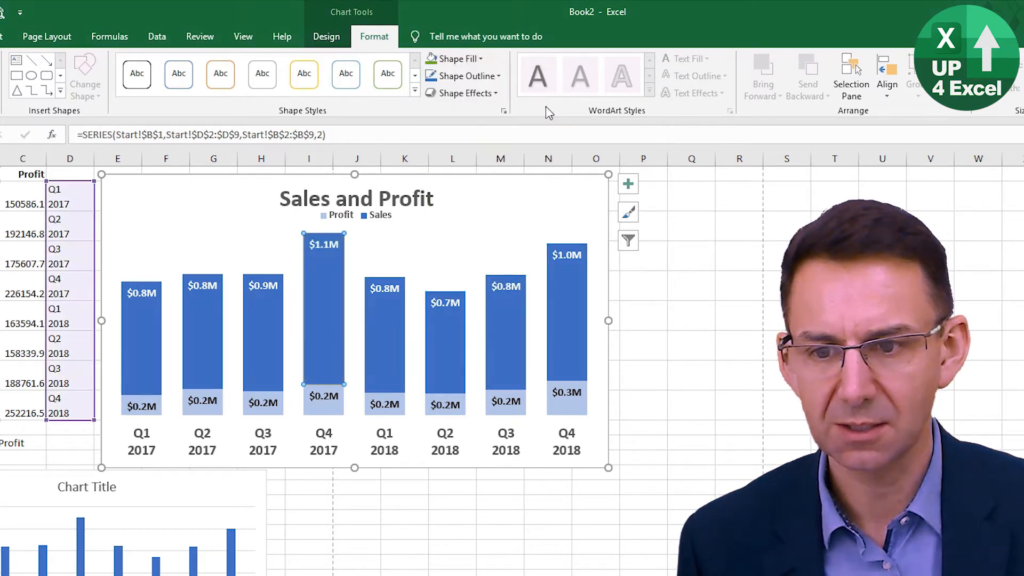
- Fill only the Q4 2017 Profit segment with a light green tint
click(334, 413)
click(334, 413)
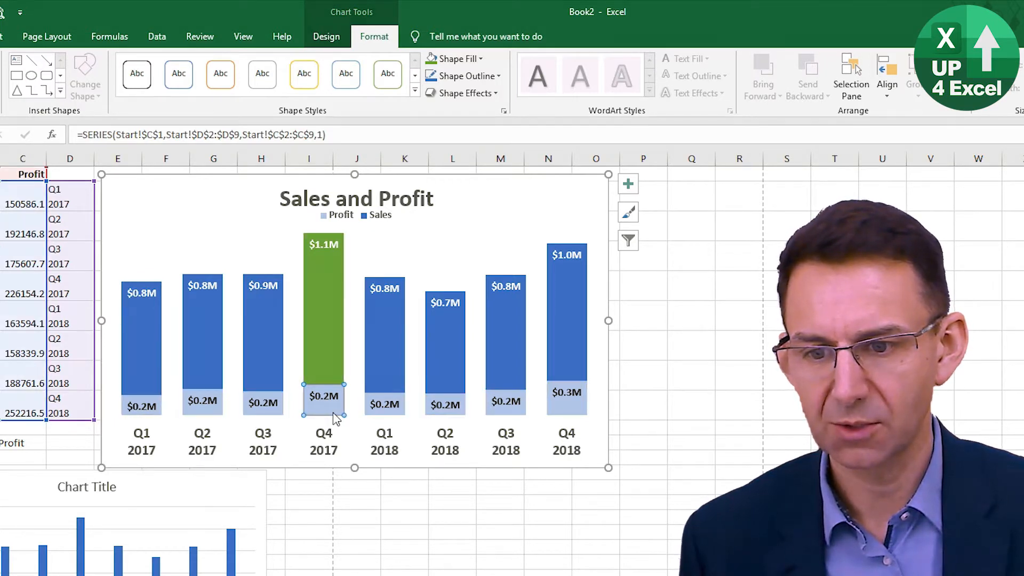
click(480, 59)
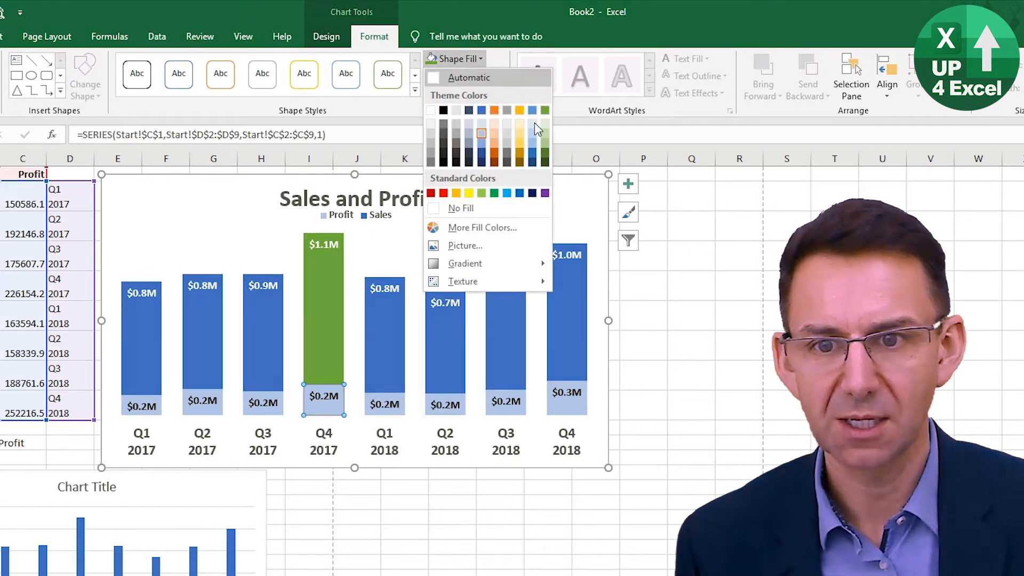
click(546, 134)
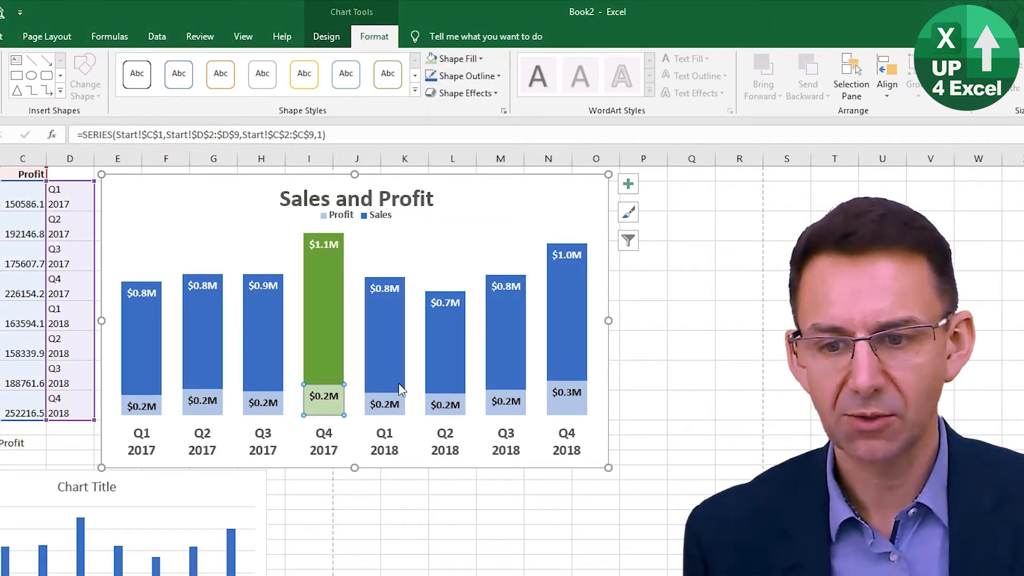
- Select only the Q4 2018 column of the Sales series and fill it with the gold theme colour
click(563, 405)
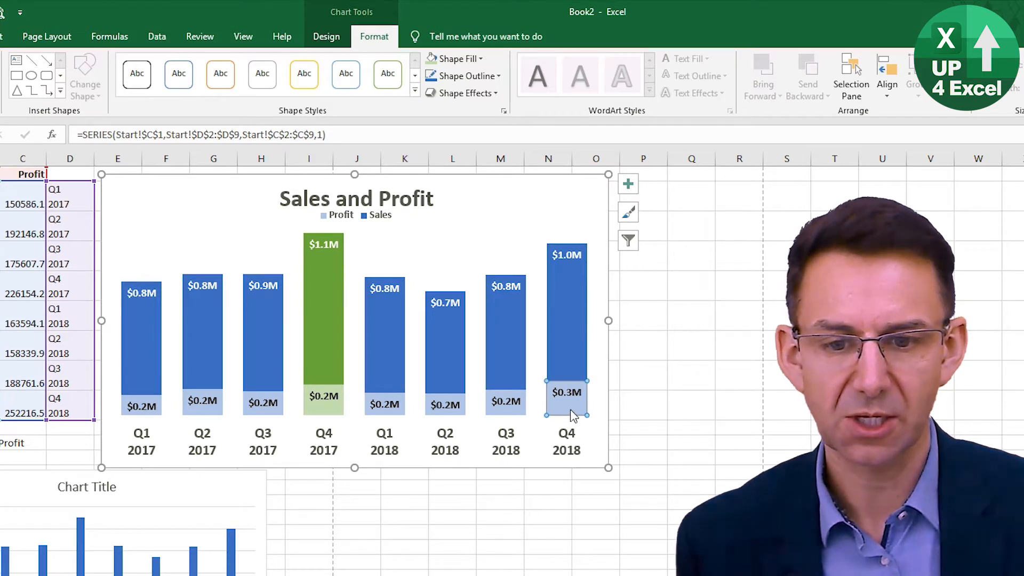
click(574, 334)
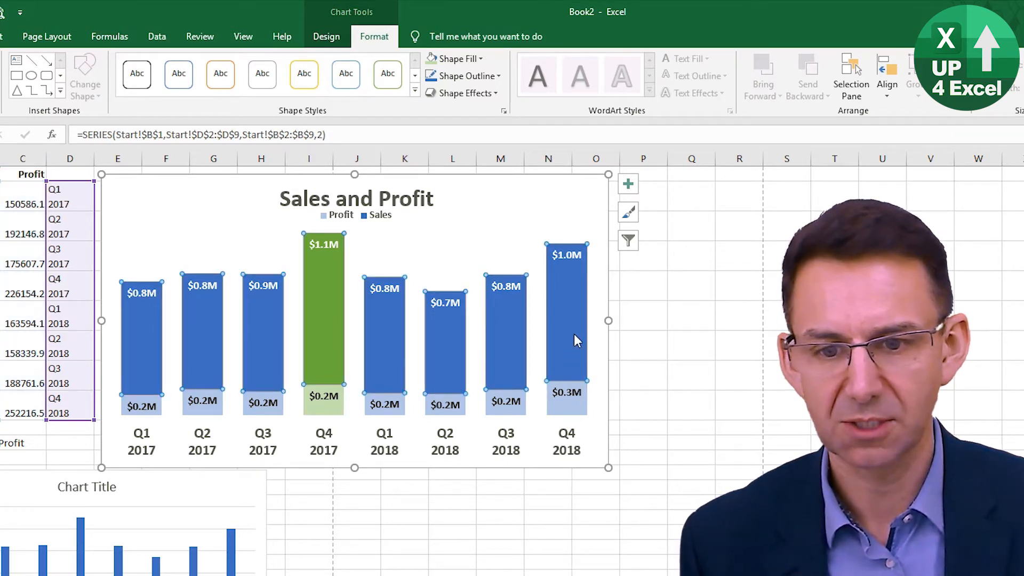
click(574, 332)
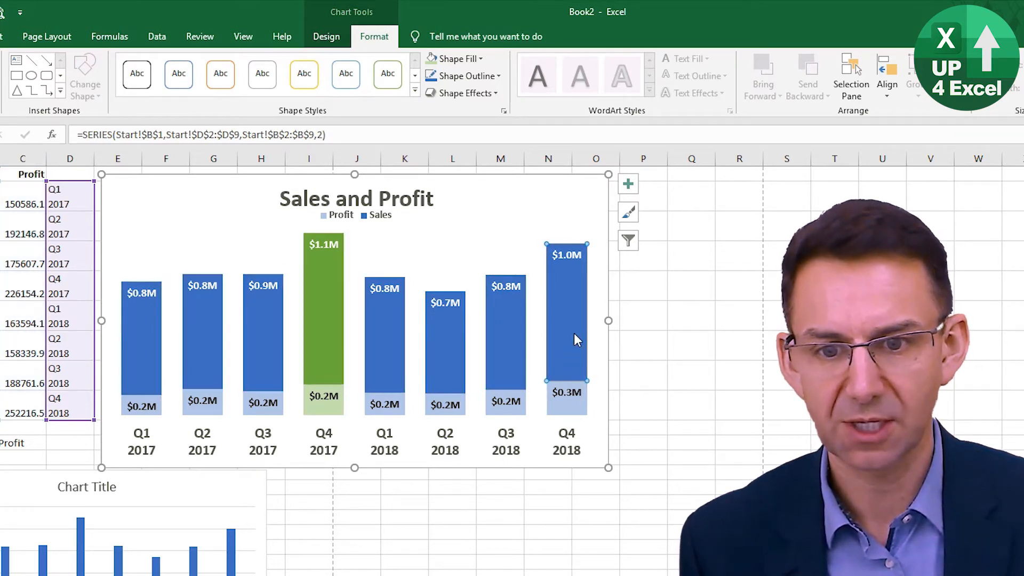
click(480, 58)
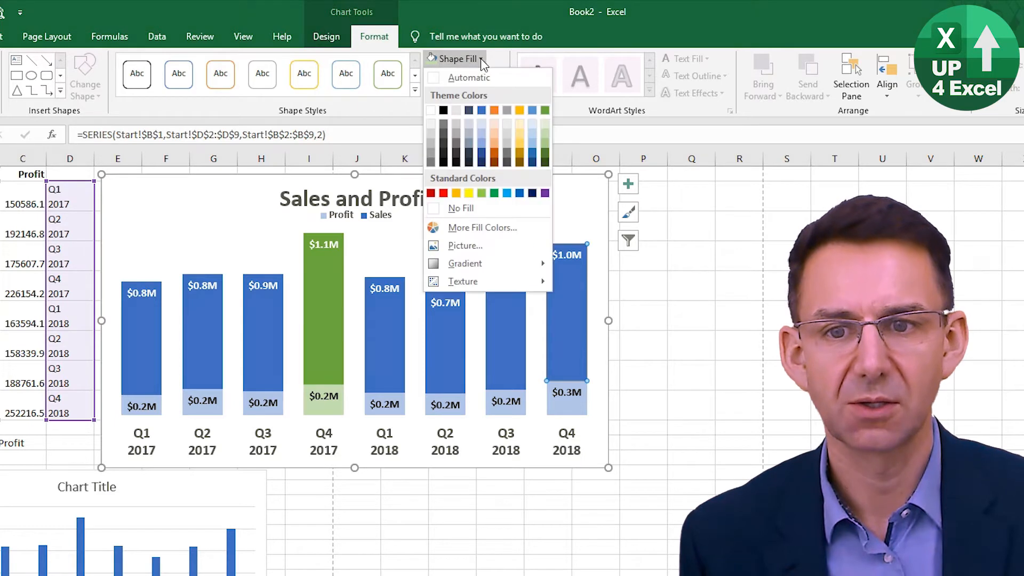
click(519, 111)
- Fill only the Q4 2018 Profit segment with a light gold tint
click(575, 411)
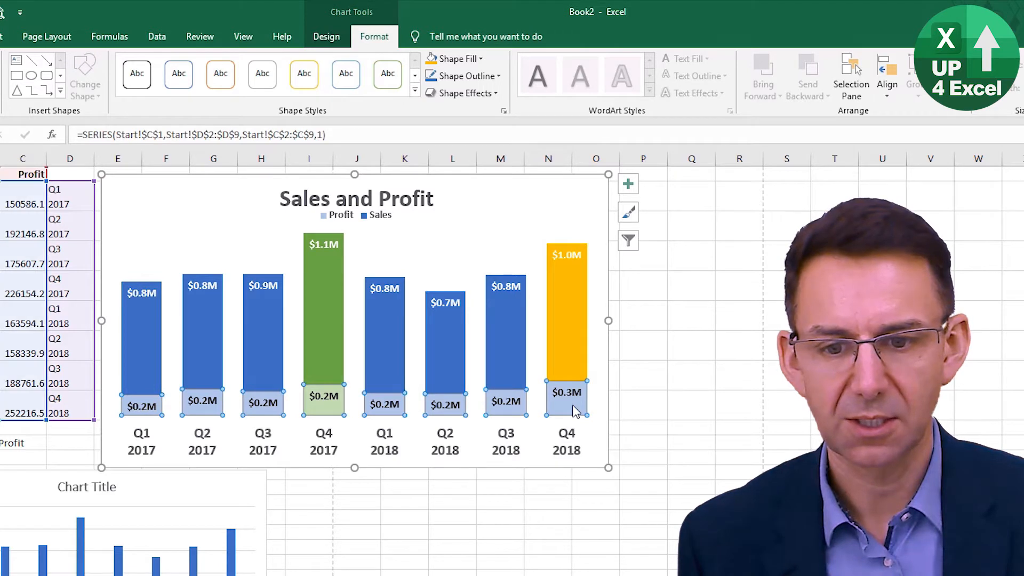
click(575, 411)
click(483, 59)
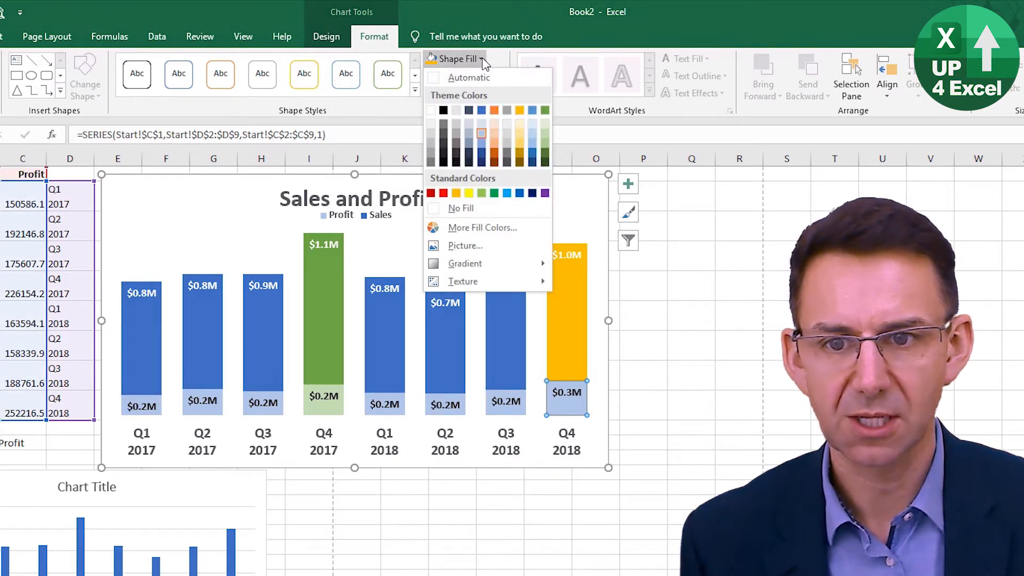
key(Escape)
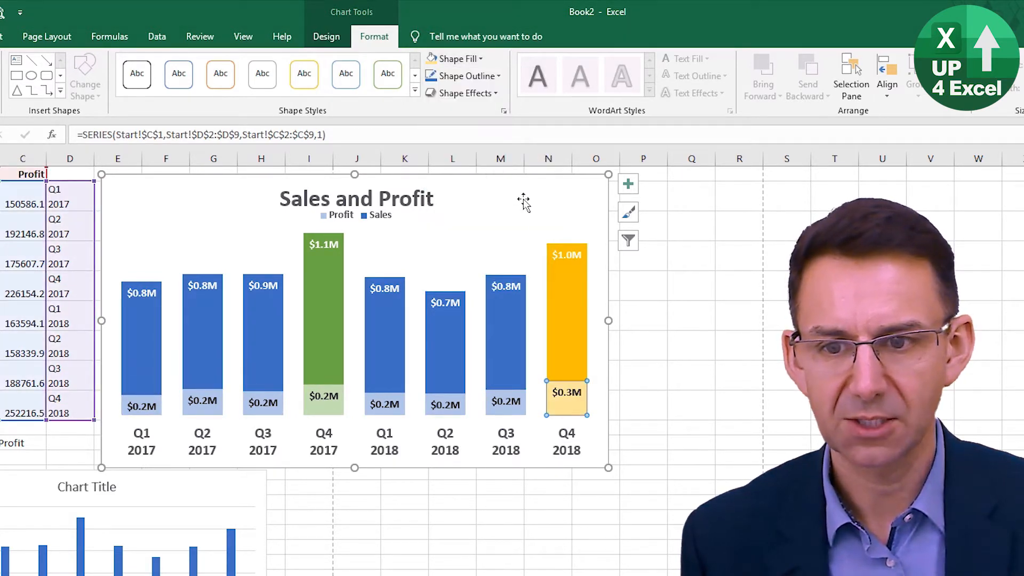
click(520, 209)
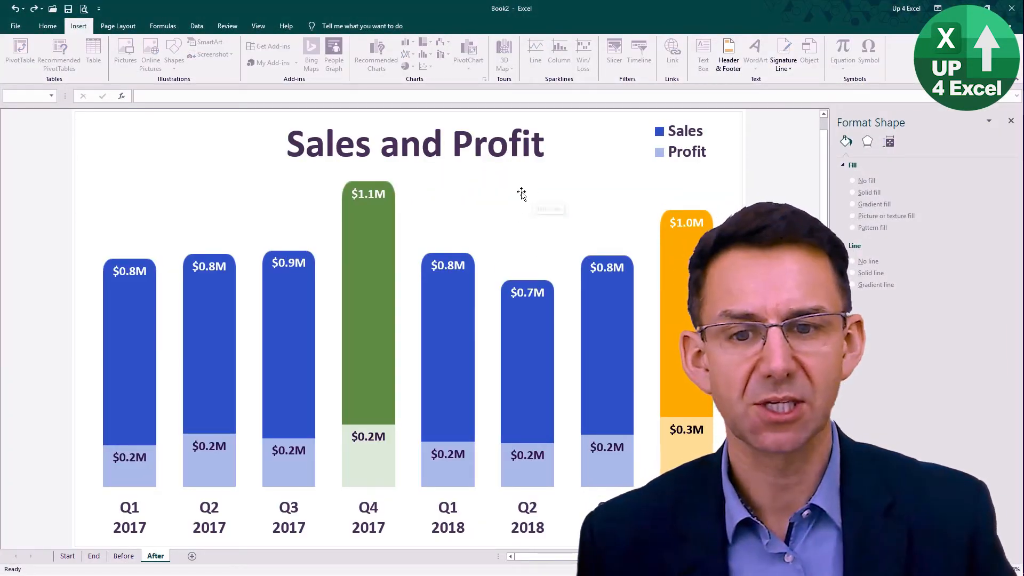
mouse_move(345, 191)
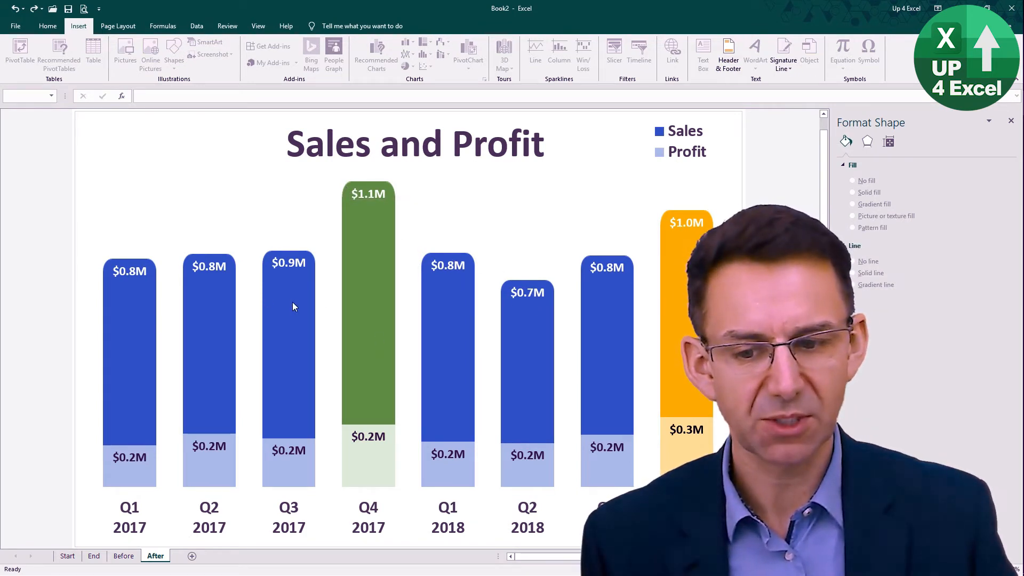
- Draw a rectangle with rounded top corners on the sheet below the Sales and Profit chart, over about J15:K23
mouse_move(591, 323)
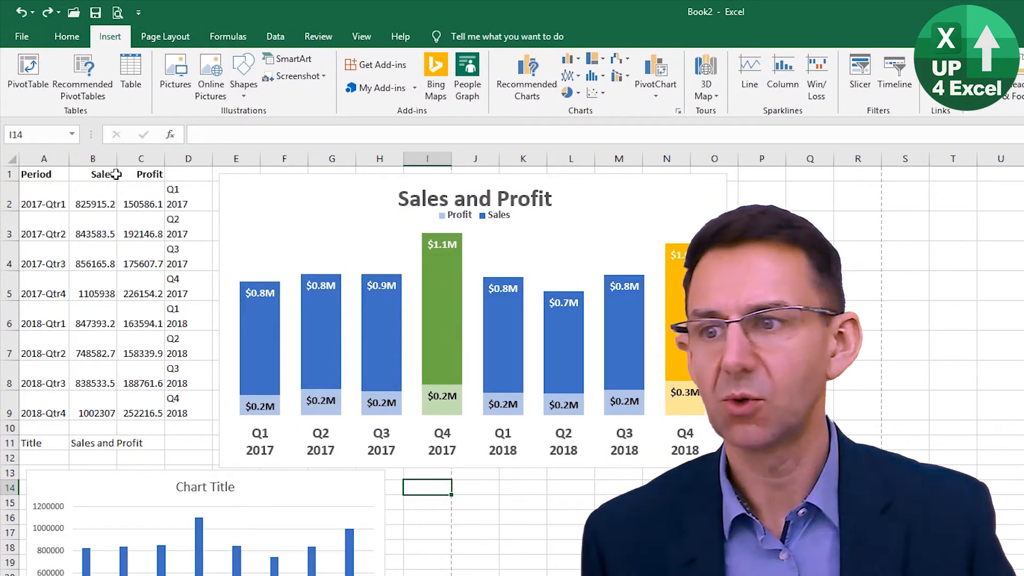
click(244, 91)
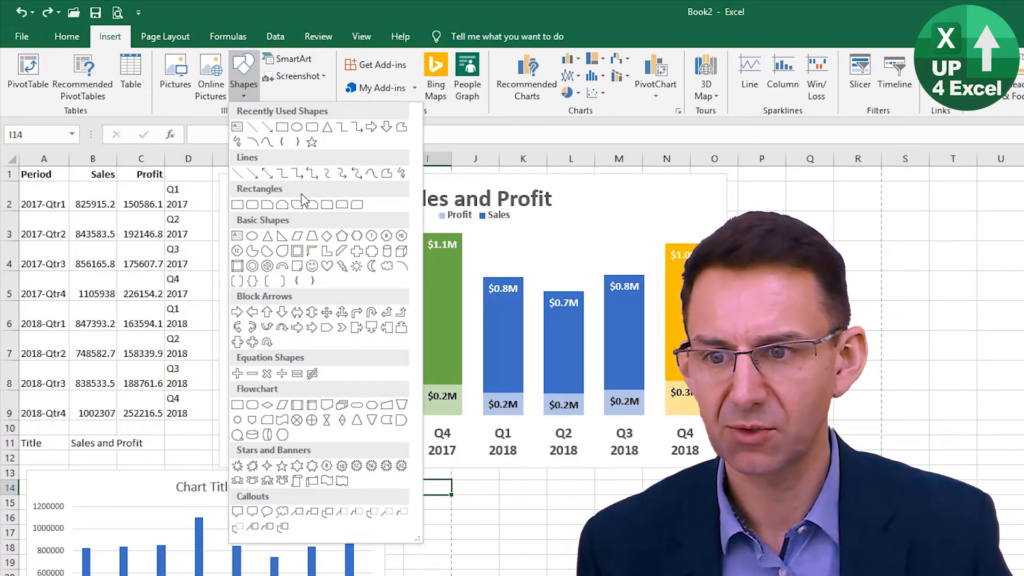
click(344, 207)
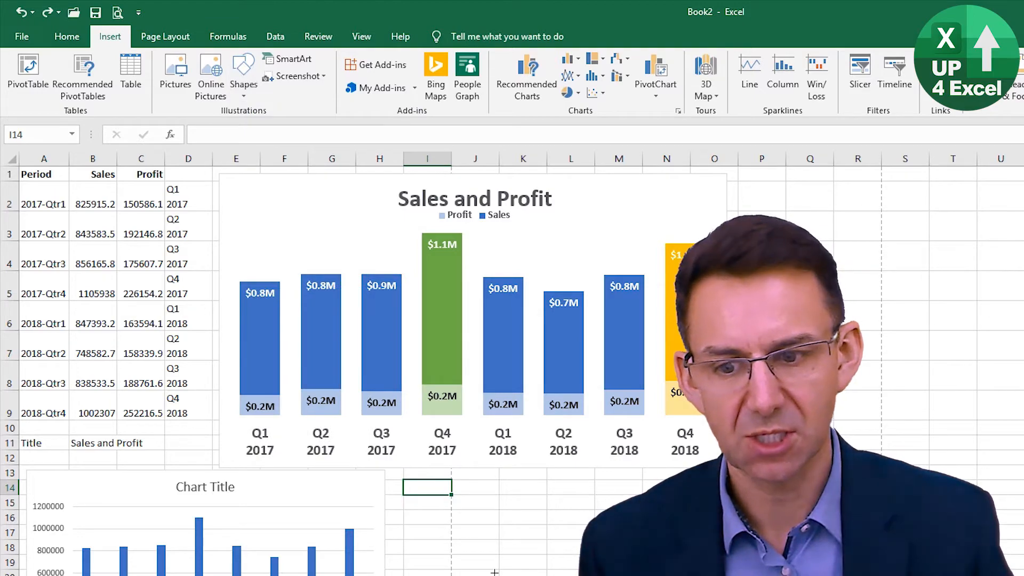
drag(458, 502, 519, 575)
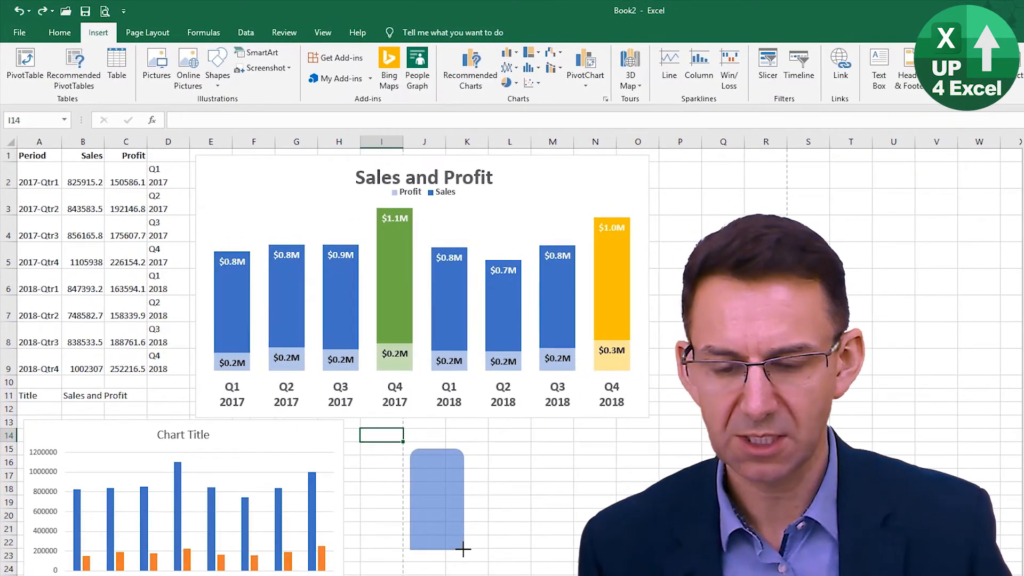
drag(463, 549, 457, 556)
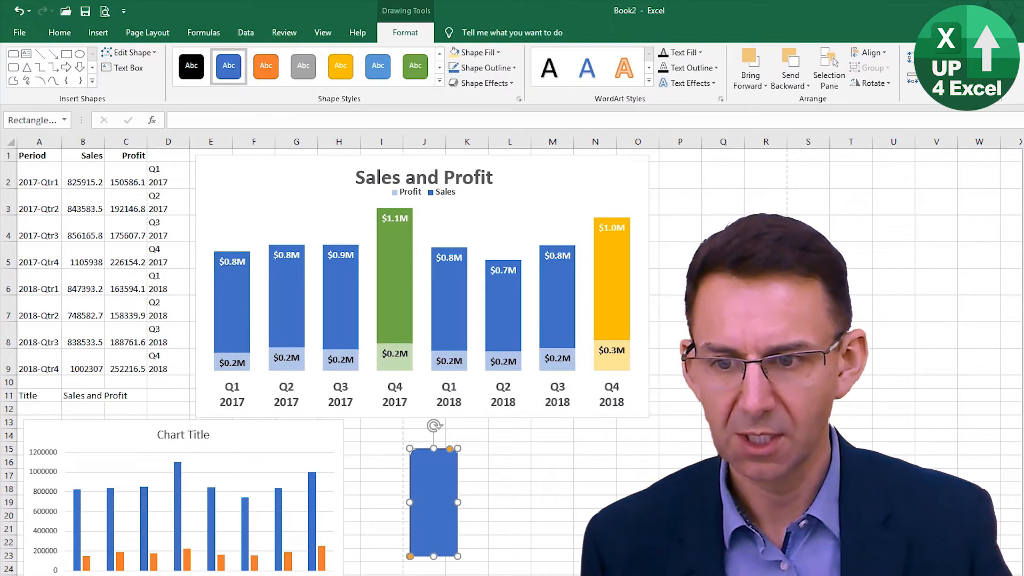
- Give the rounded-top rectangle a solid fill and remove its outline
key(ctrl+1)
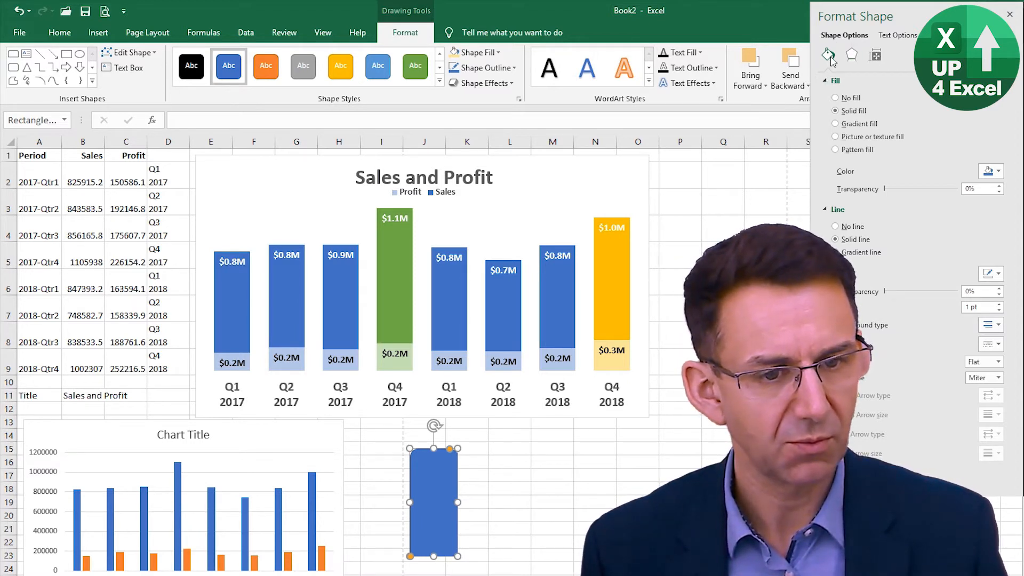
click(835, 123)
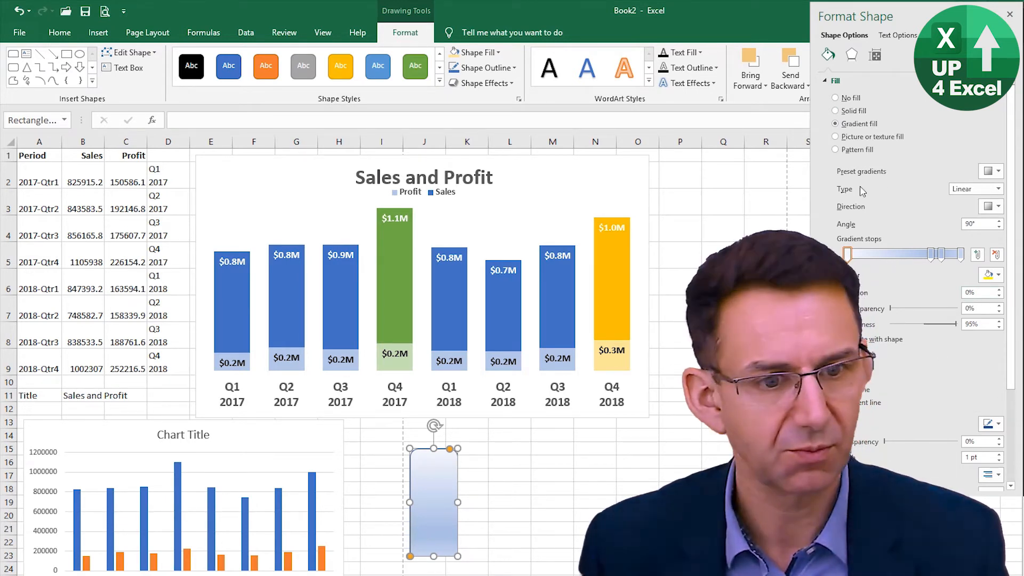
click(842, 111)
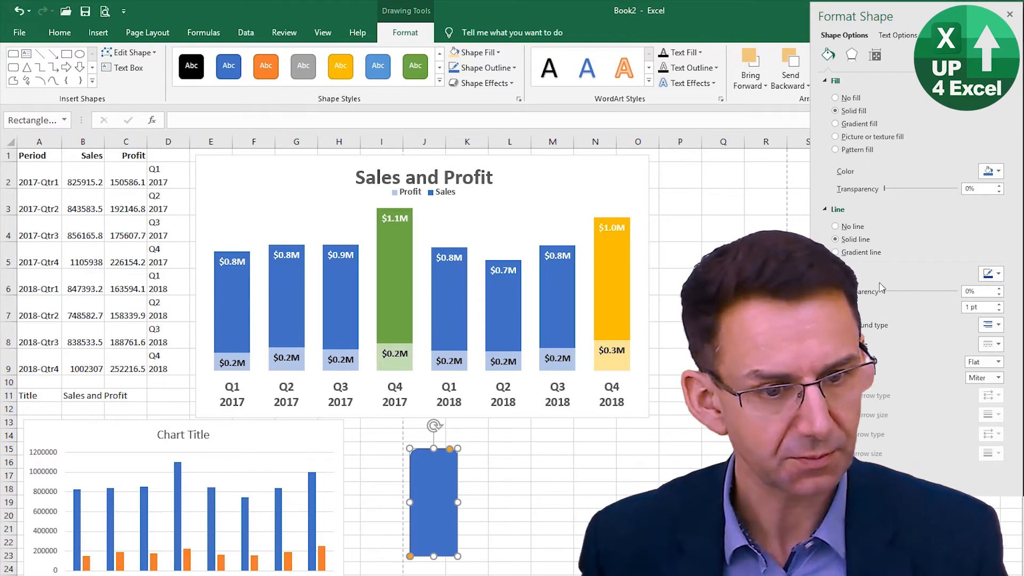
click(836, 226)
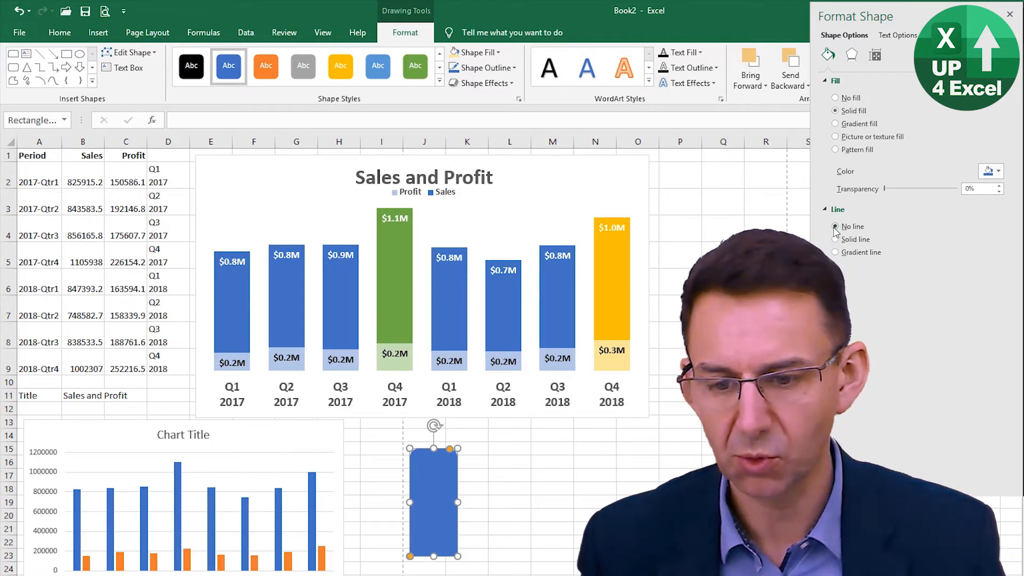
click(500, 488)
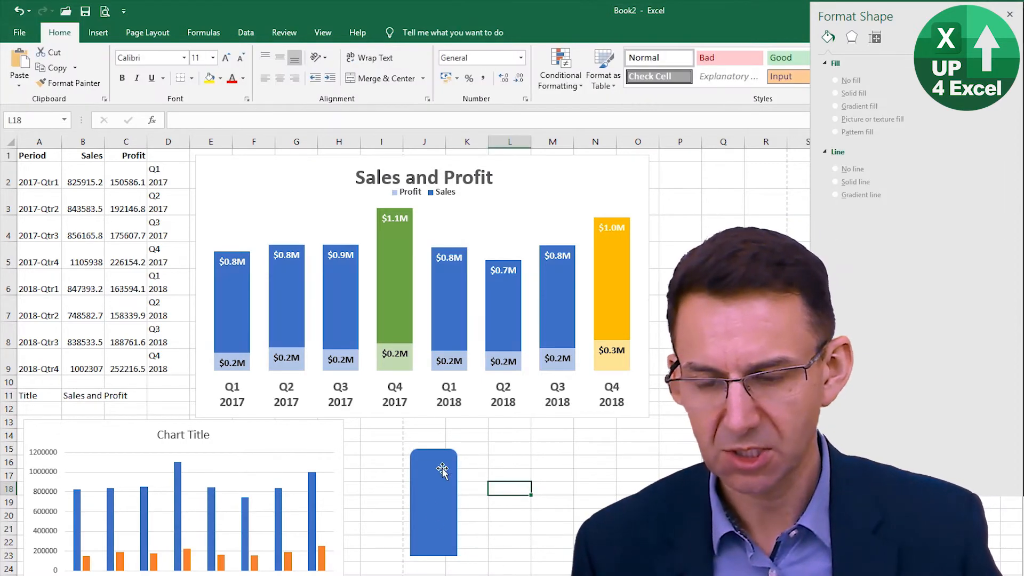
- Copy the blue rounded-top rectangle and paste it onto the whole Sales series of the stacked chart
click(443, 507)
key(ctrl+c)
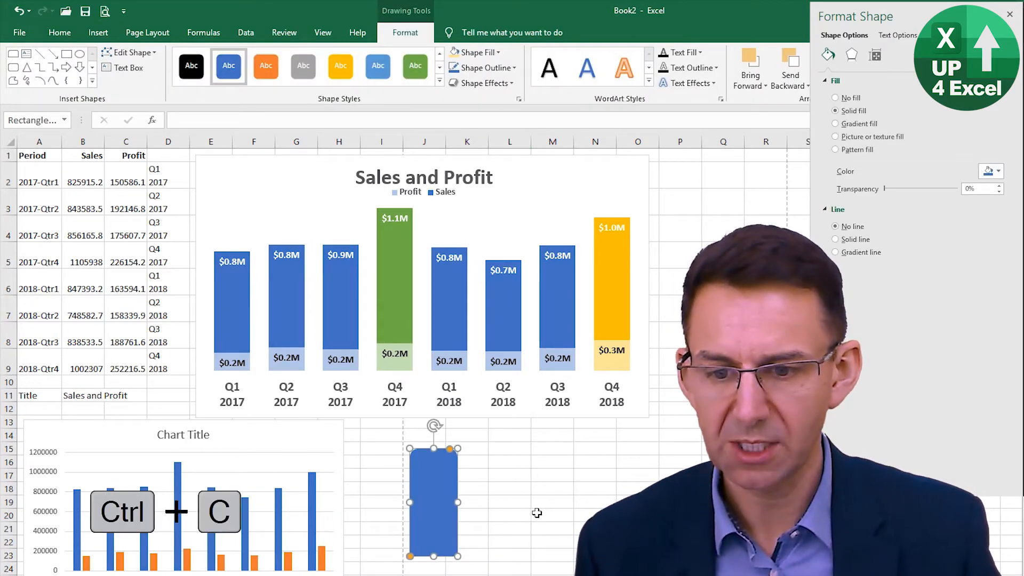
click(235, 305)
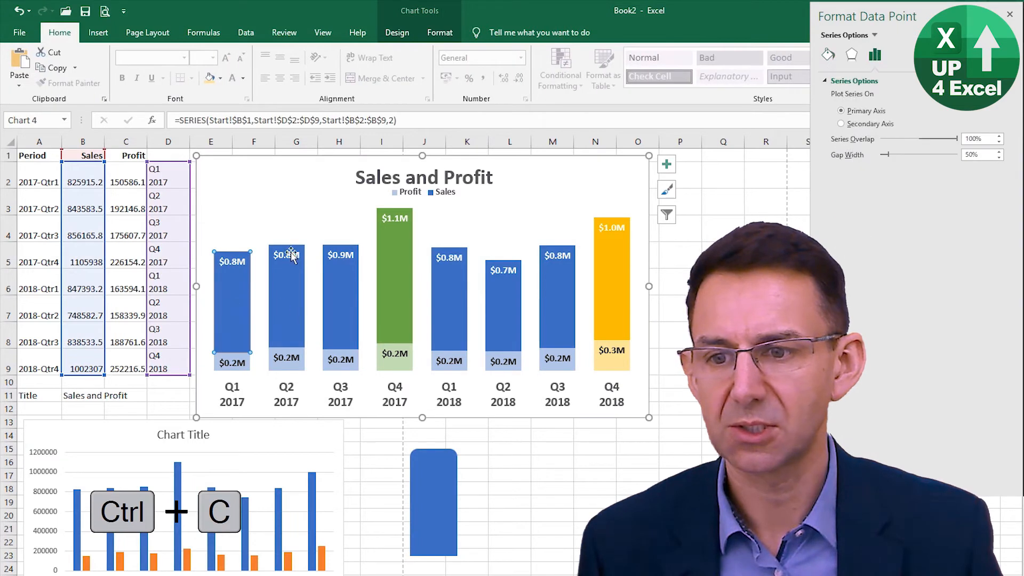
click(287, 293)
click(314, 292)
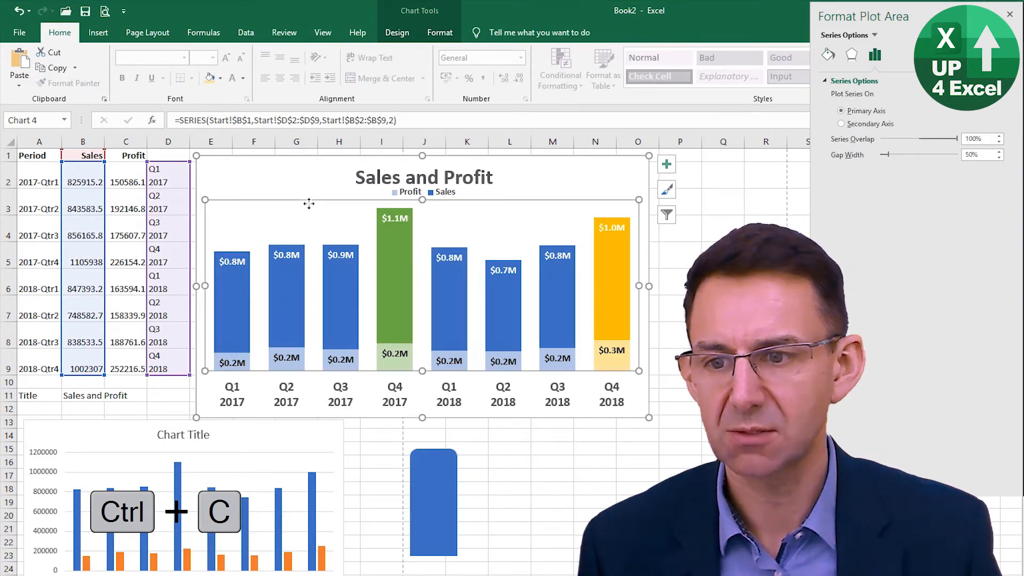
click(343, 294)
key(ctrl+v)
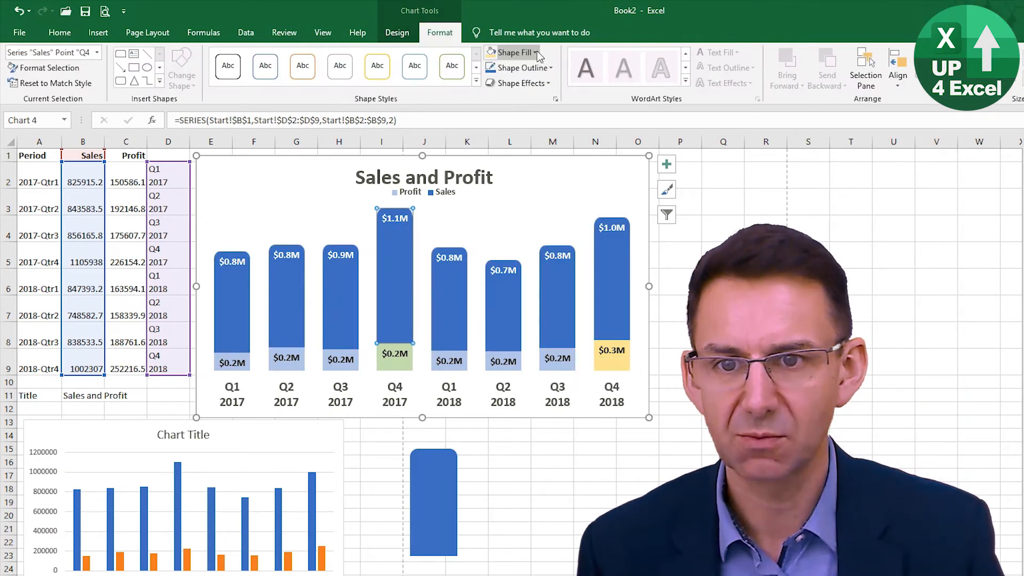
- Try to recolour only the Q4 2017 Sales column by applying the green theme colour as its shape fill
click(537, 53)
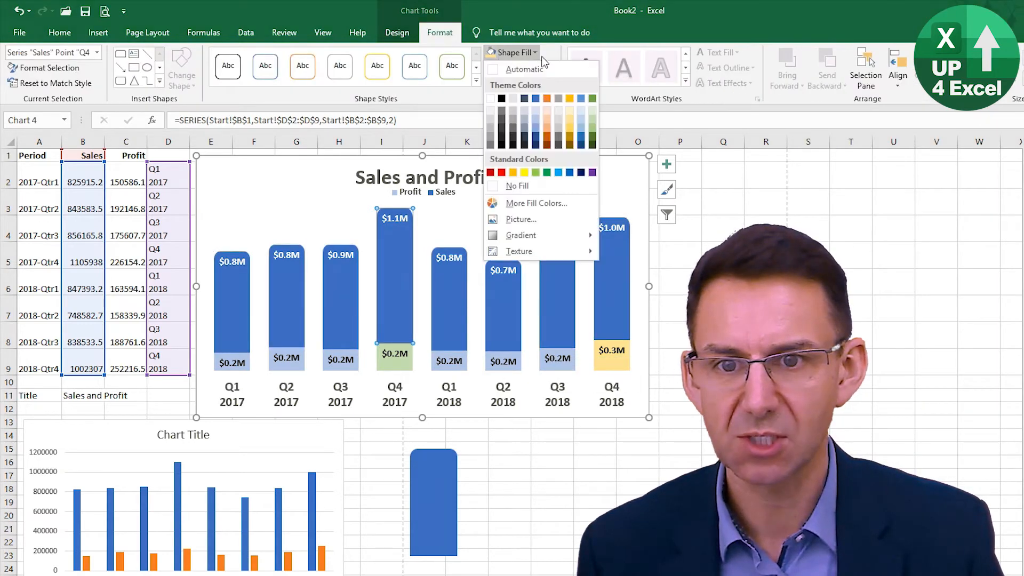
click(593, 98)
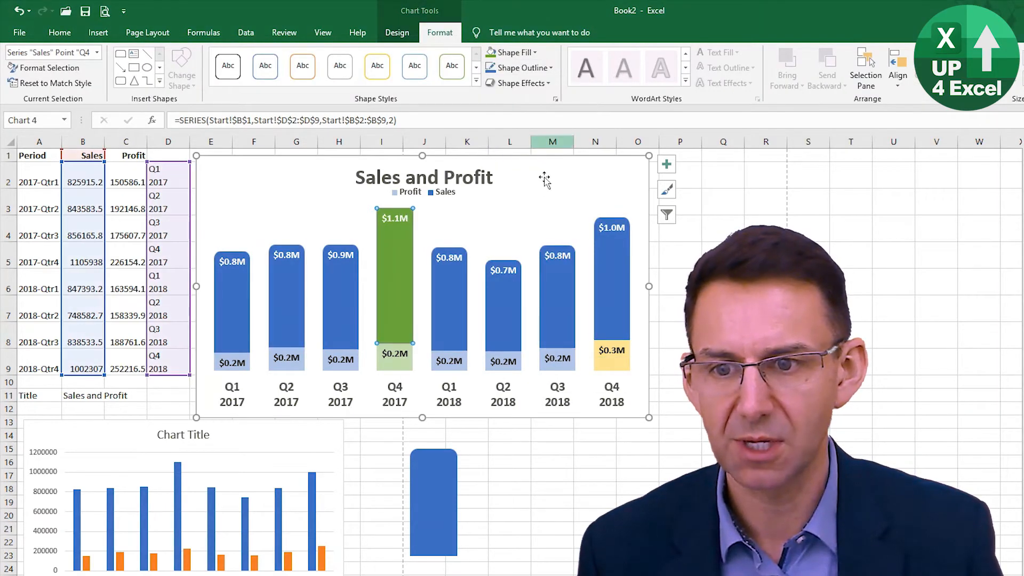
click(499, 463)
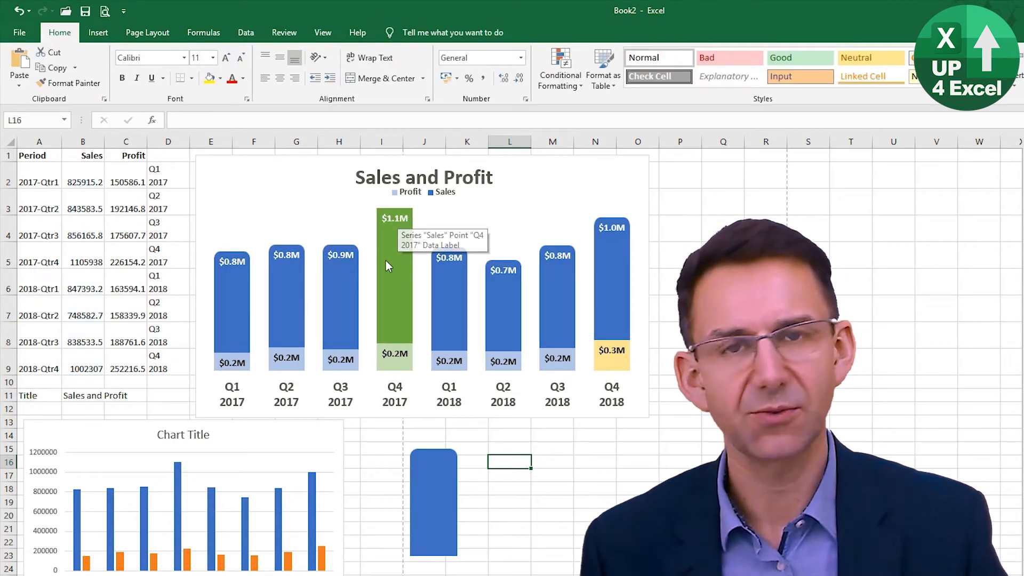
- Recolour the rounded-top rectangle with the green theme colour and paste a copy onto only the Q4 2017 Sales column
click(434, 504)
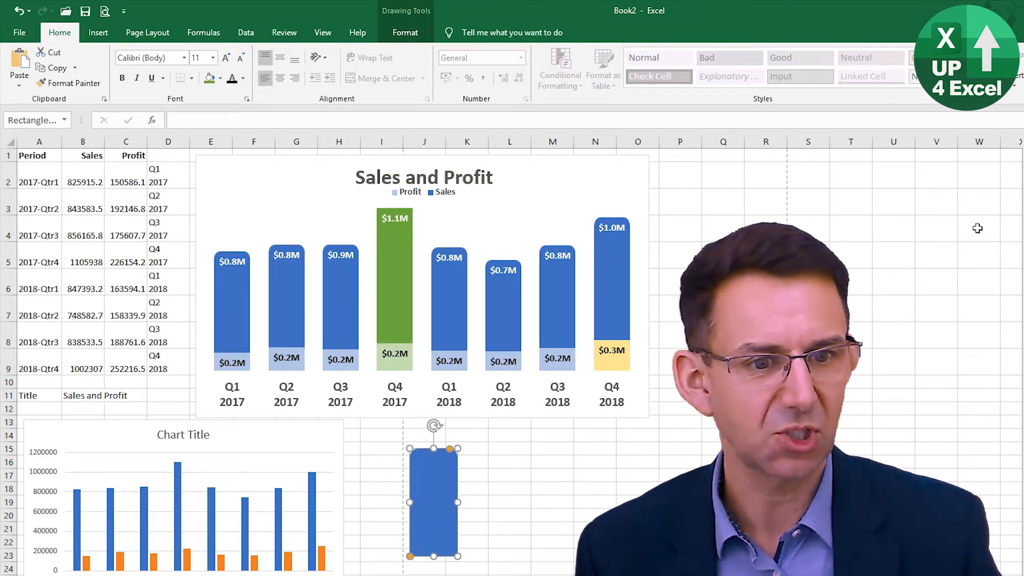
key(ctrl+1)
click(991, 171)
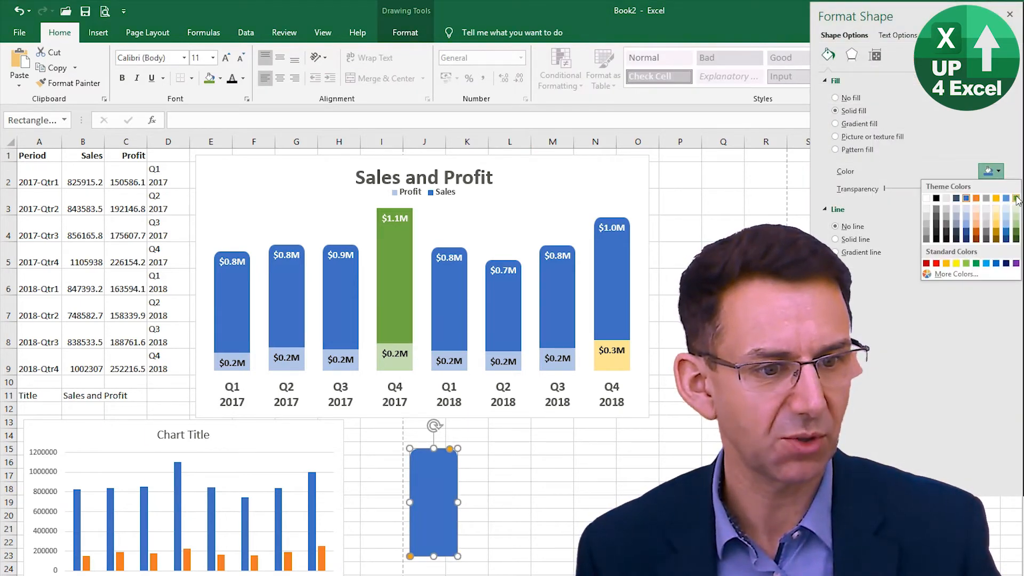
click(999, 207)
key(ctrl+c)
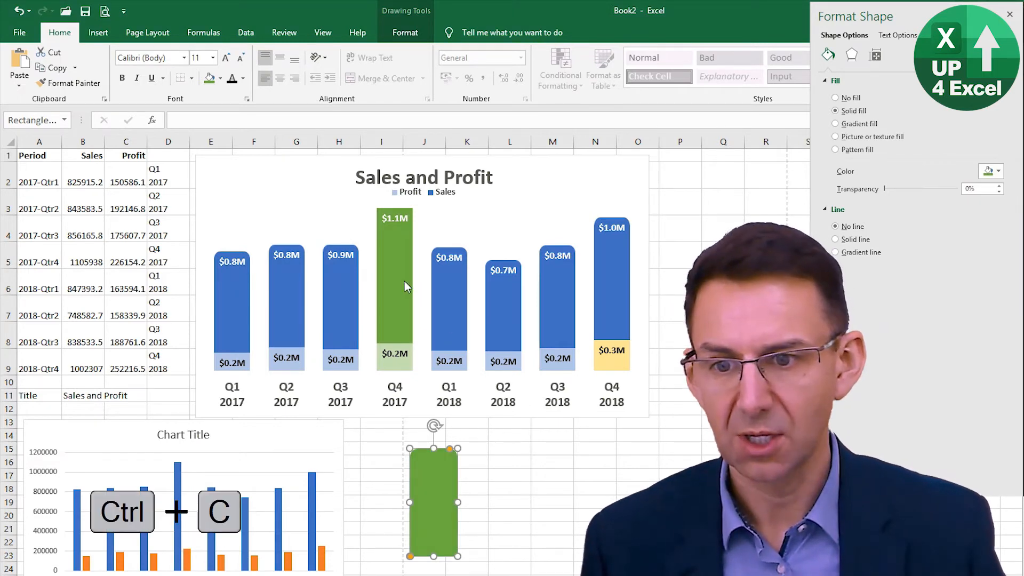
click(404, 281)
click(398, 280)
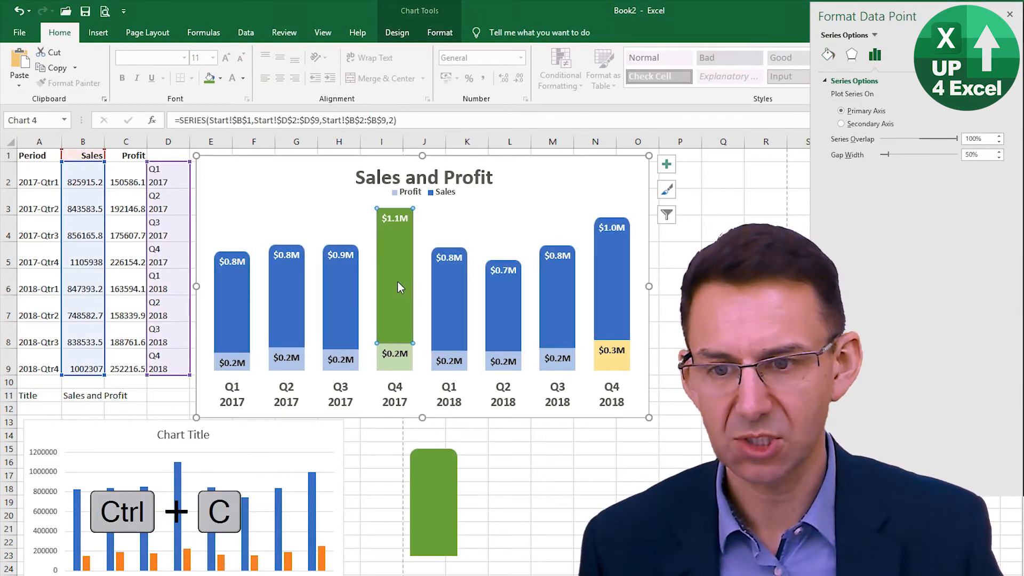
key(ctrl+v)
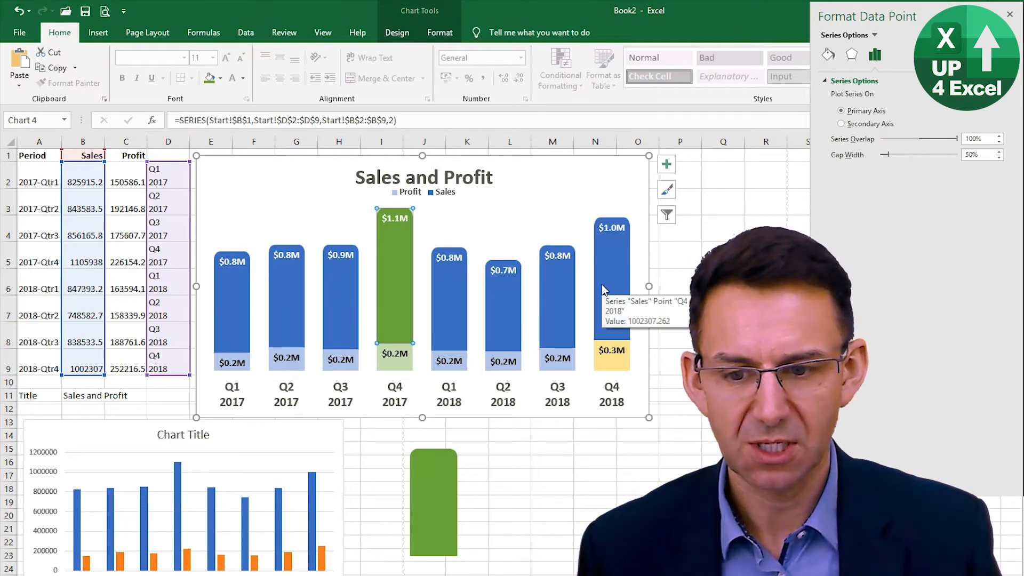
- Recolour the rounded-top rectangle with the gold theme colour and paste a copy onto only the Q4 2018 Sales column
click(456, 517)
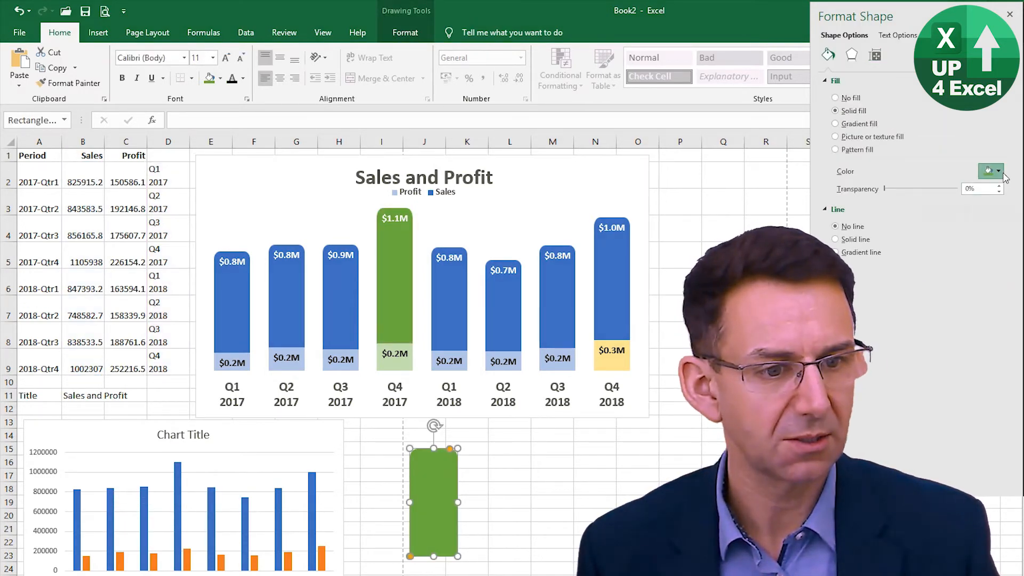
click(999, 173)
click(997, 199)
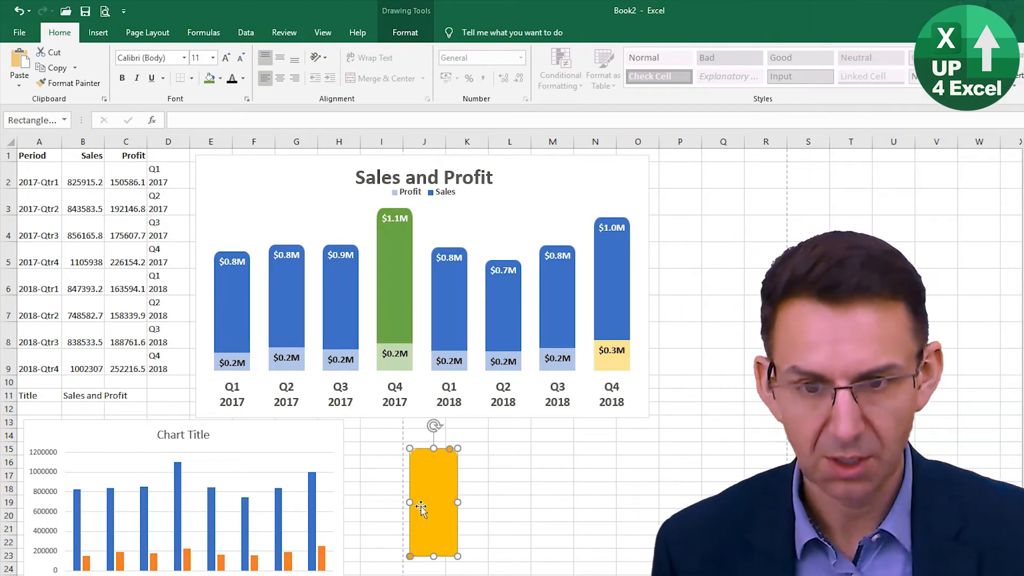
key(ctrl+c)
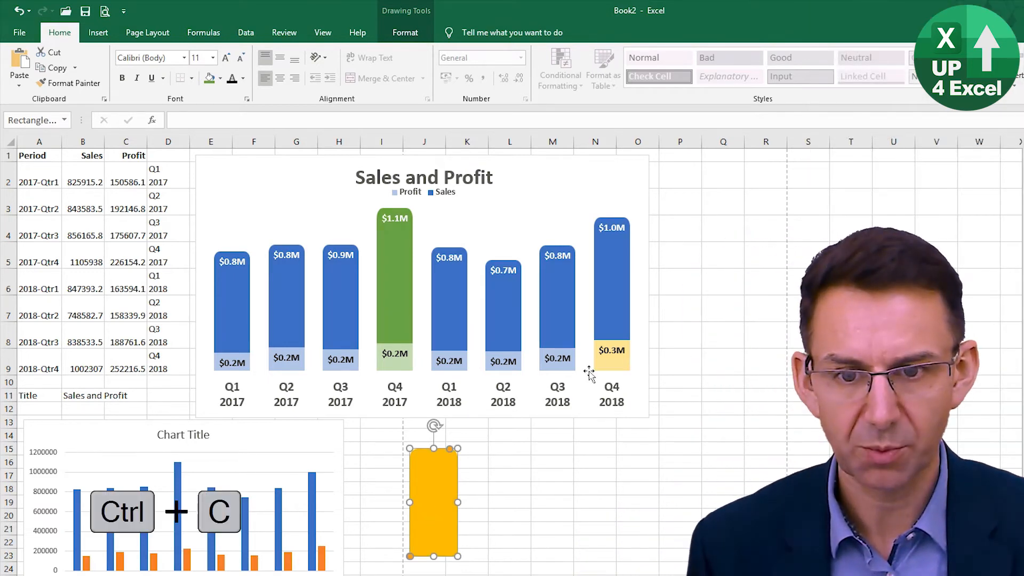
click(623, 292)
click(623, 293)
key(ctrl+v)
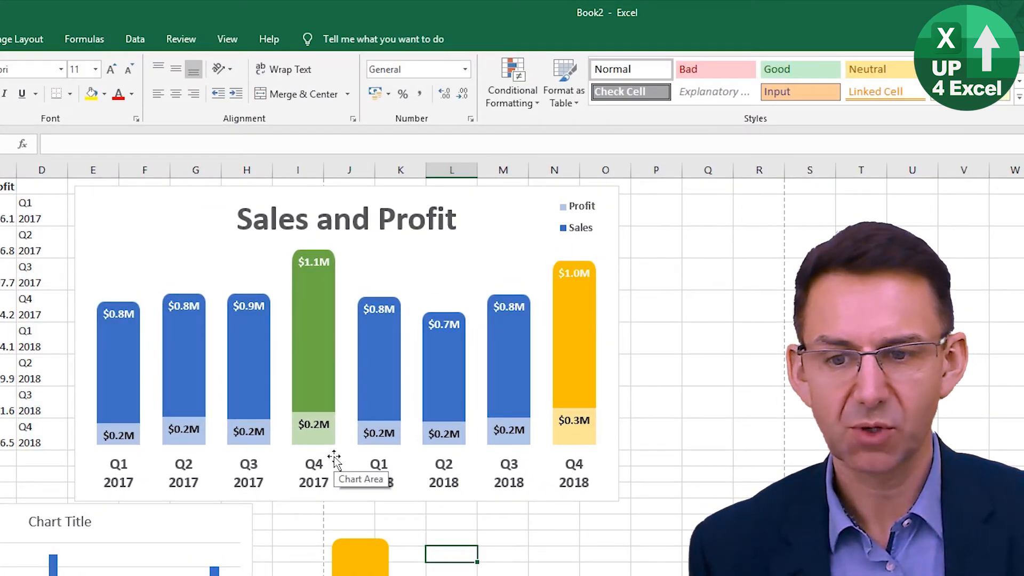
click(604, 568)
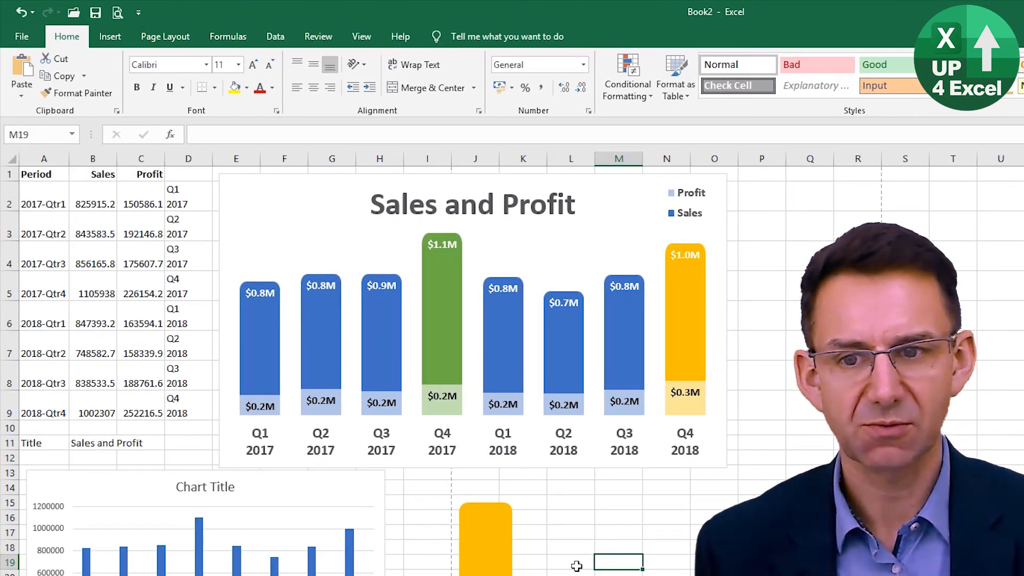
- Copy the Sales and Profit chart as a picture, as shown on screen in Picture format, and paste it below the chart
click(601, 187)
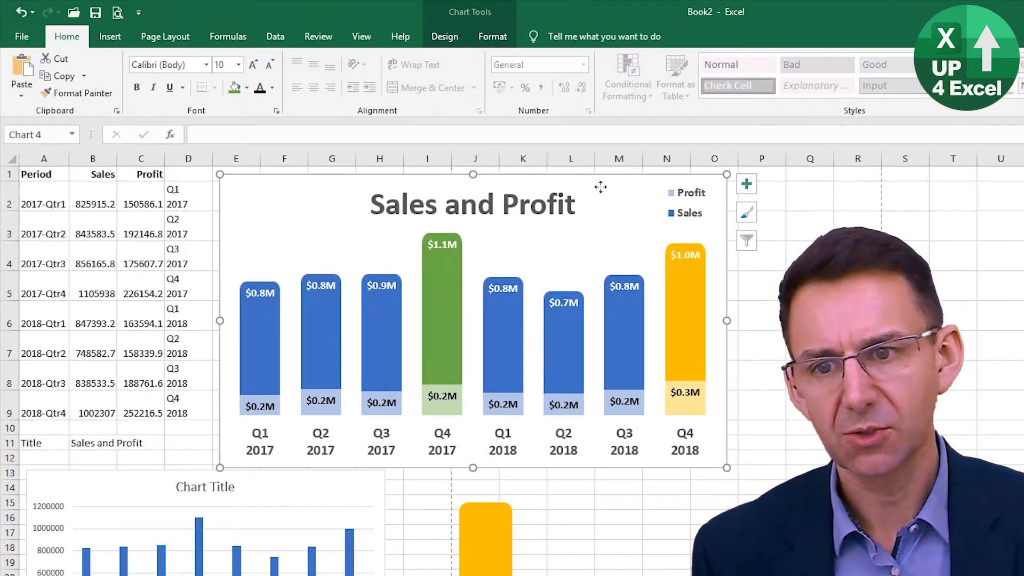
click(84, 76)
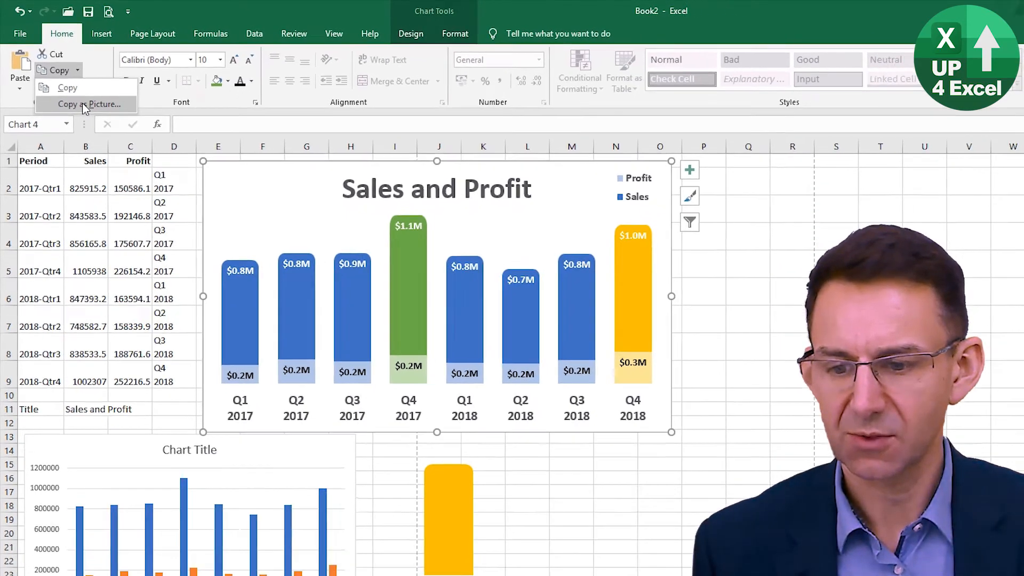
click(89, 112)
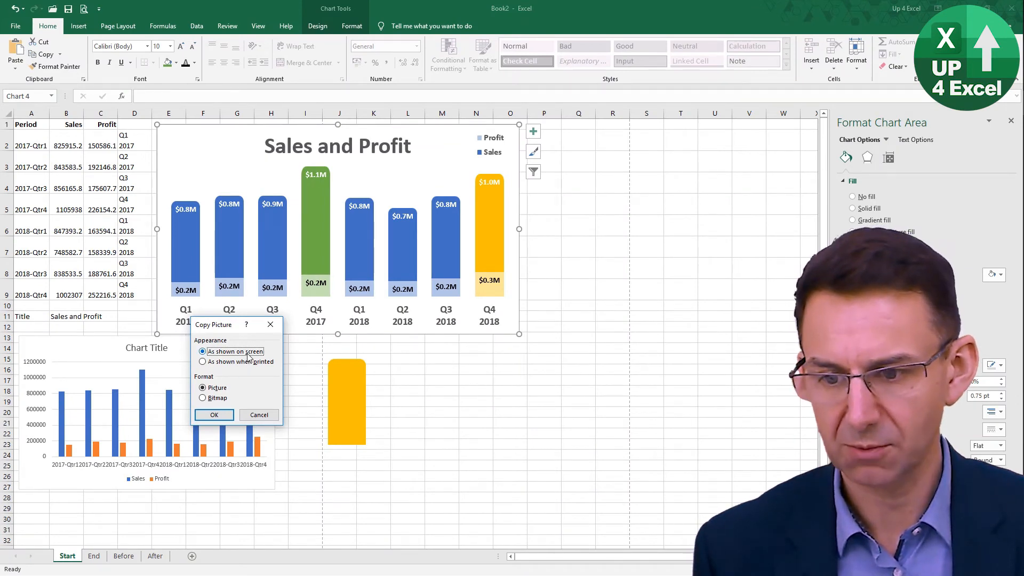
click(214, 415)
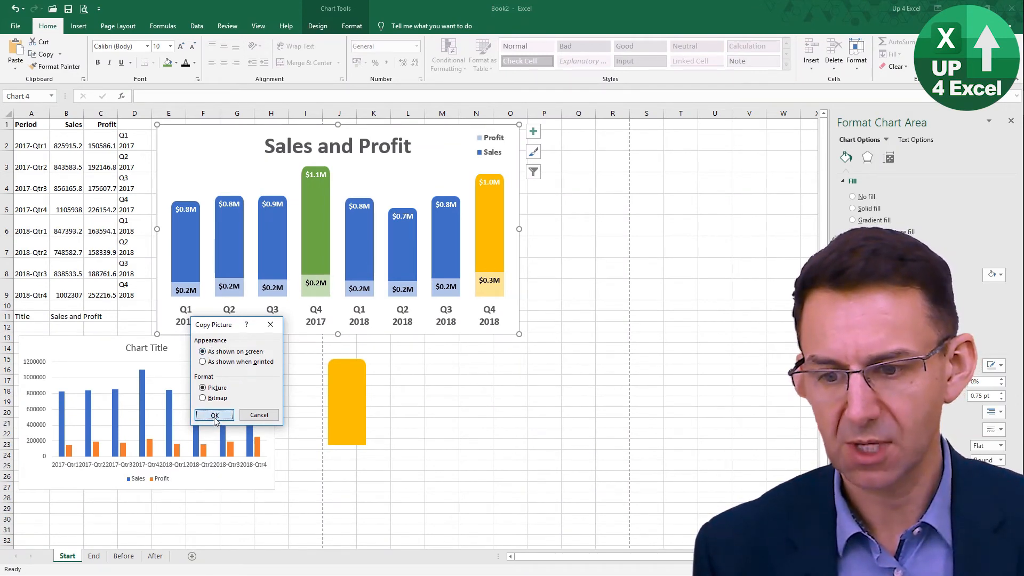
click(477, 369)
key(ctrl+v)
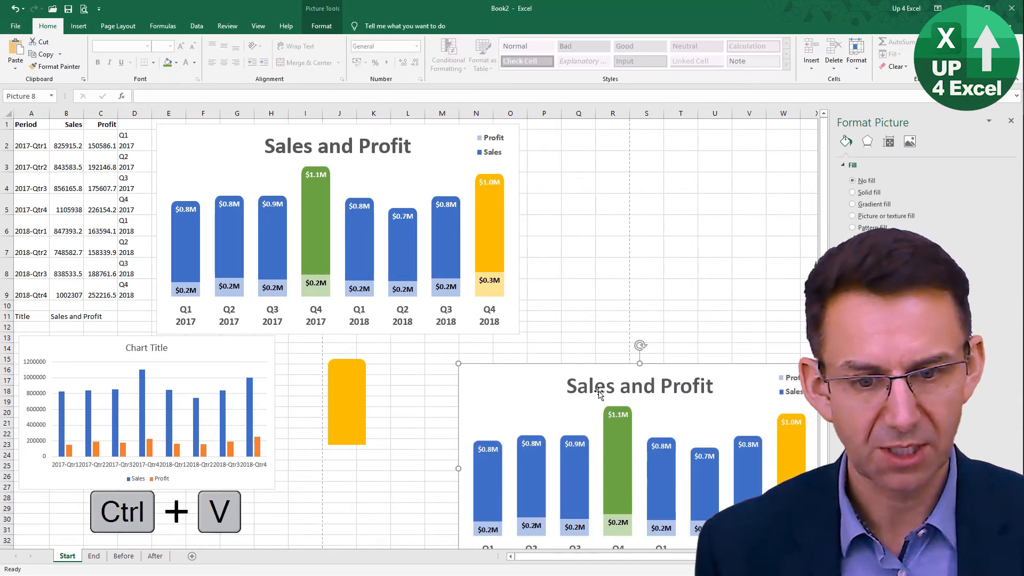
- Shrink the pasted chart picture proportionally and place it below the original chart, over about M14:U29
drag(597, 390, 540, 245)
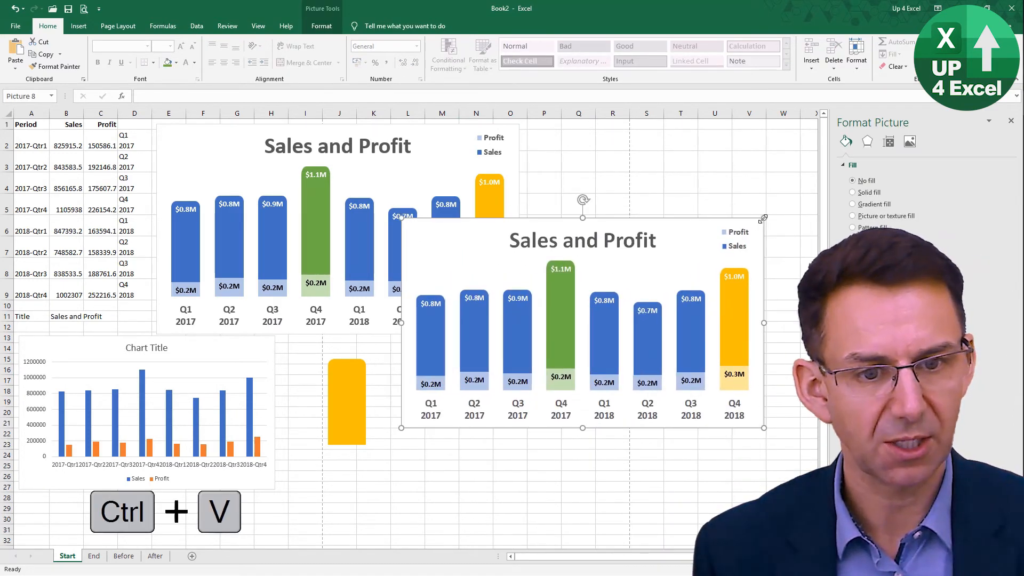
drag(764, 217, 689, 261)
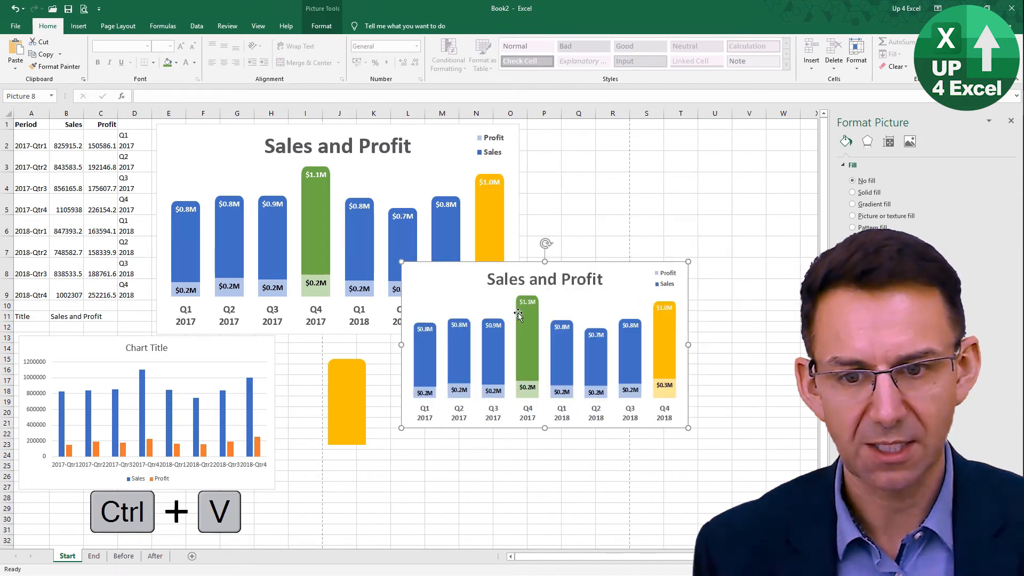
drag(481, 302, 522, 390)
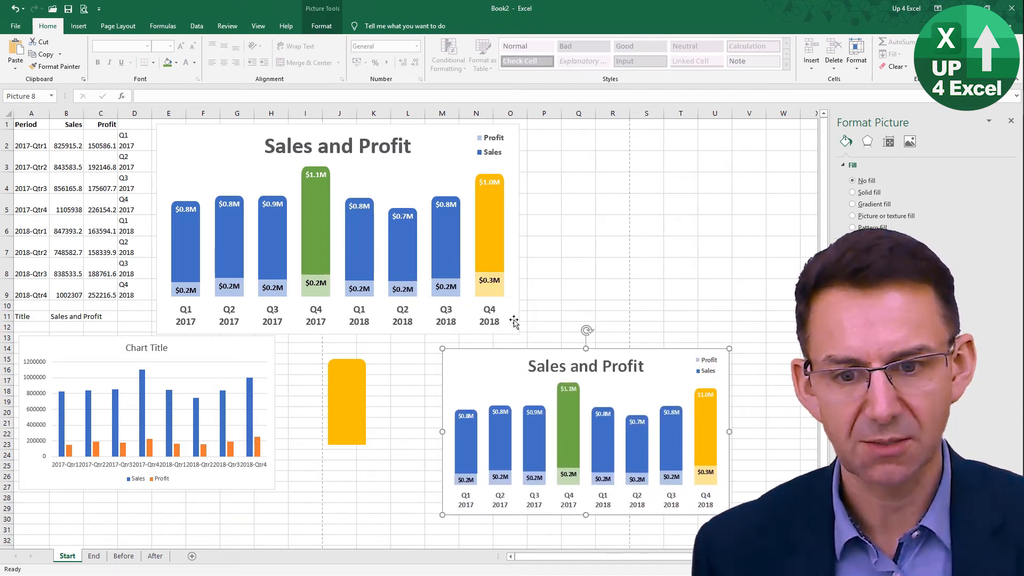
- Reduce the original Sales and Profit chart in width and height to cover about E1:N9
click(514, 321)
drag(520, 333, 469, 286)
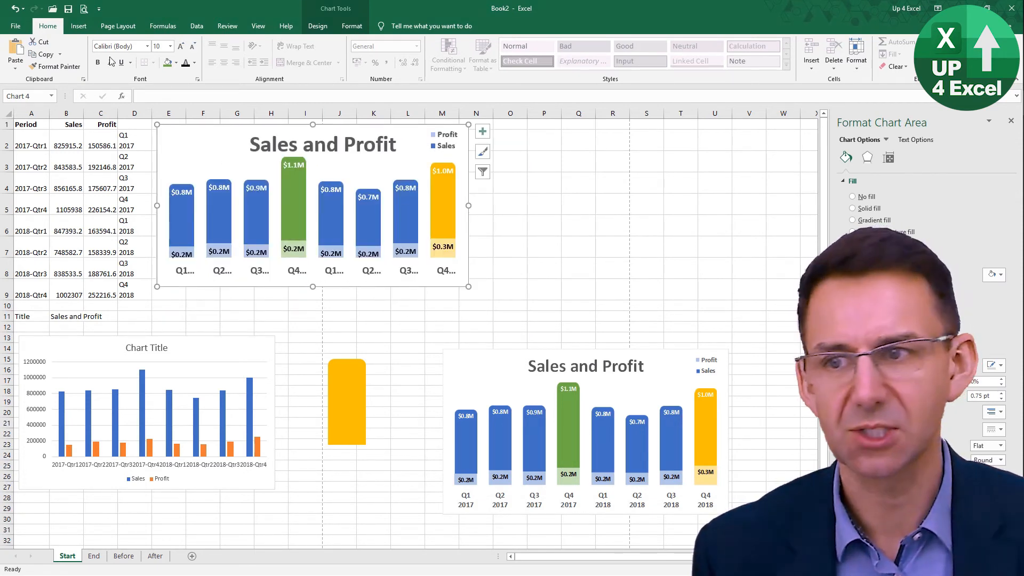
- Undo the chart resizing and the pasted picture, and save the restored Sales and Profit chart as the chart template Chart3.crtx
click(15, 8)
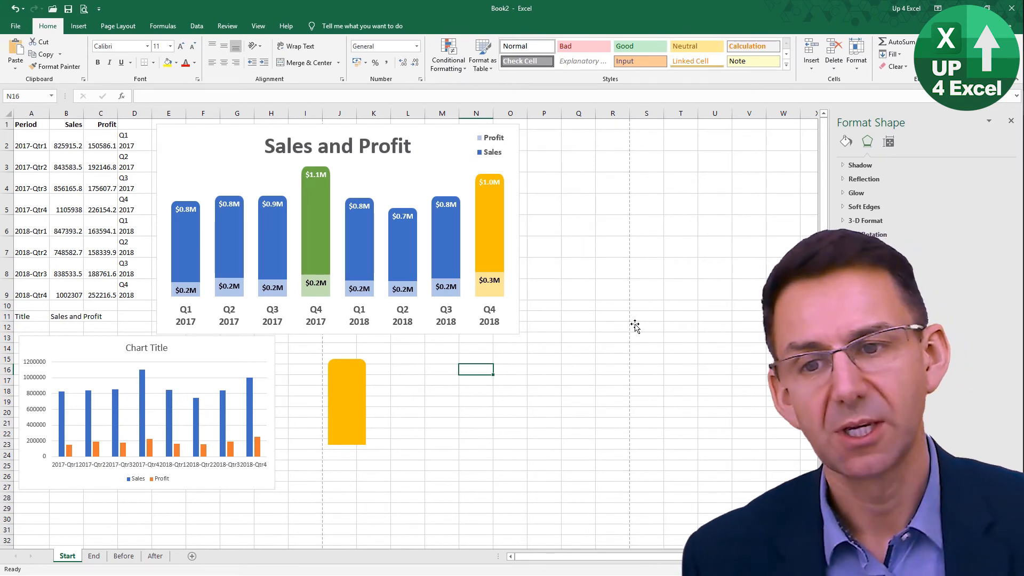
click(437, 169)
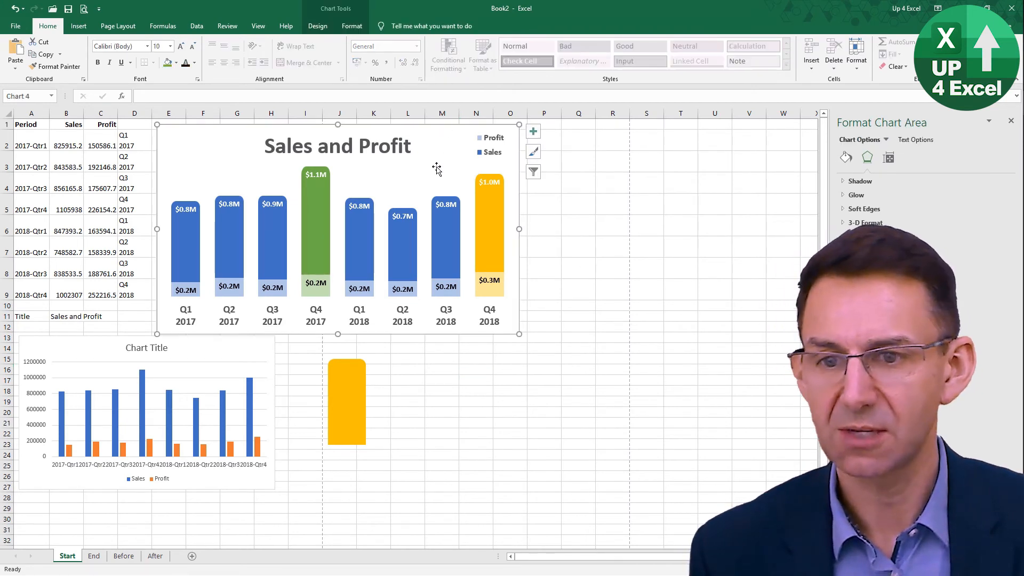
right_click(436, 152)
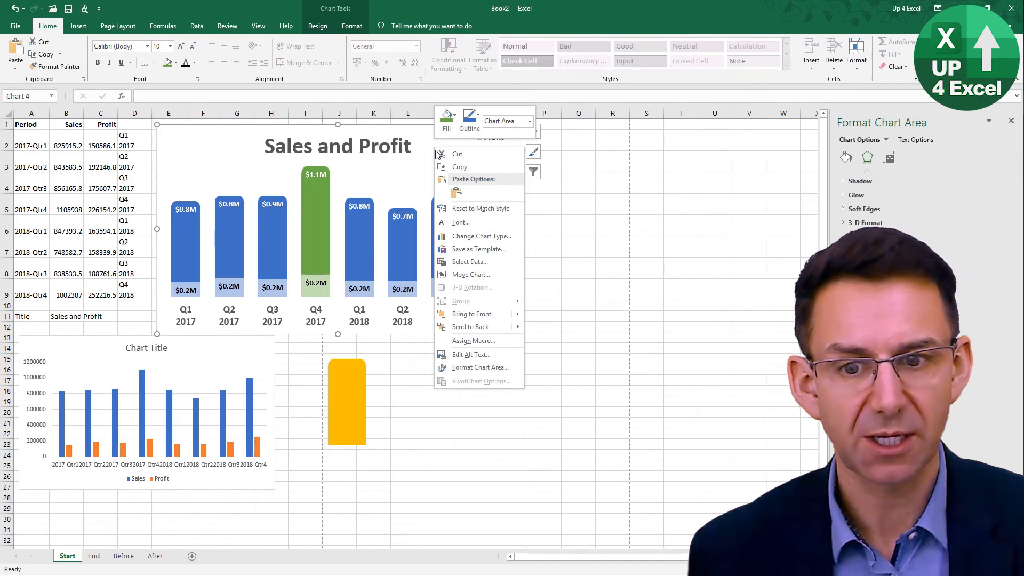
click(482, 248)
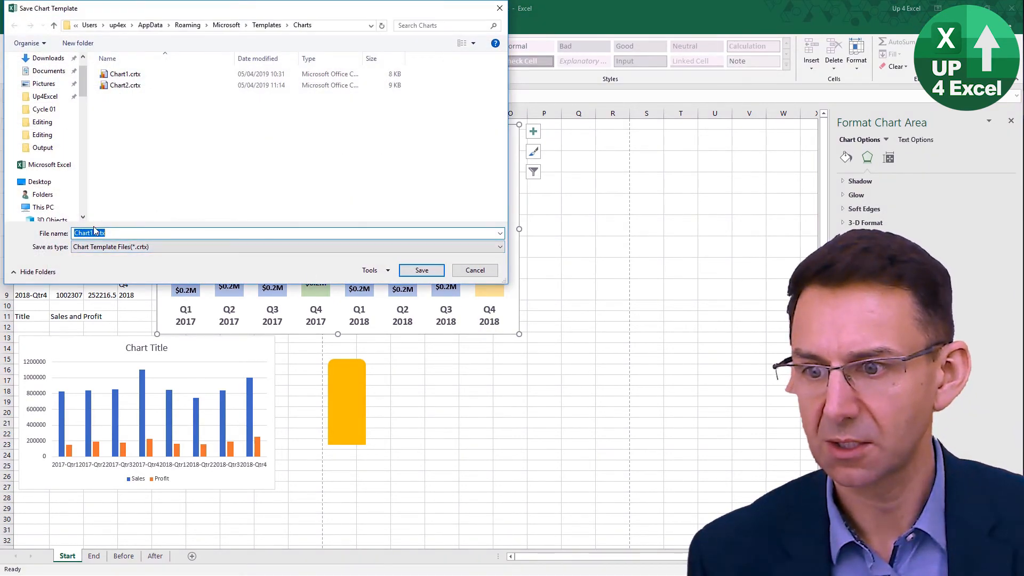
click(94, 232)
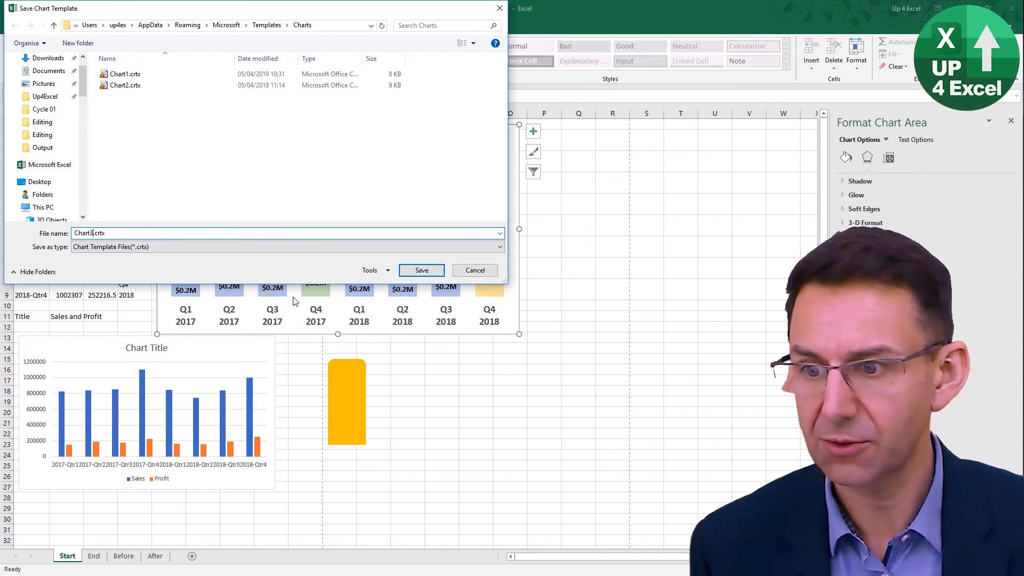
text(3)
click(424, 270)
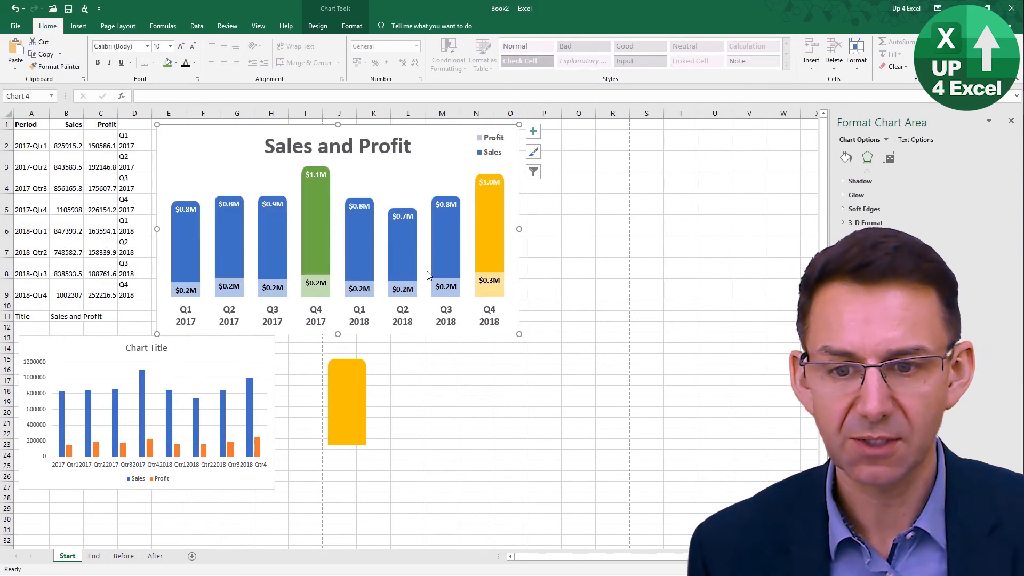
- Change the type of the default clustered column chart below the data to the saved Chart3 template
click(458, 432)
click(266, 362)
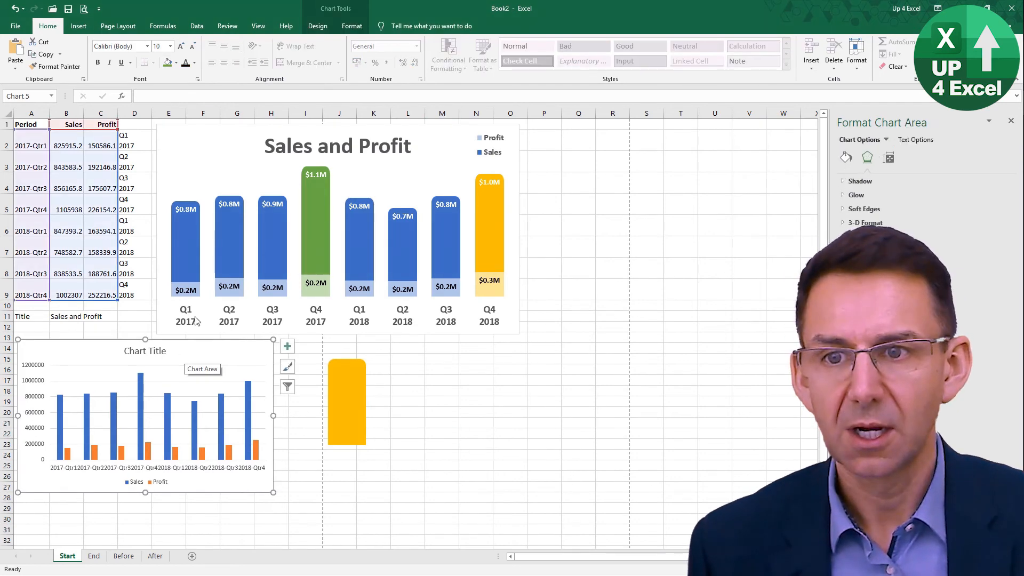
click(347, 29)
click(317, 25)
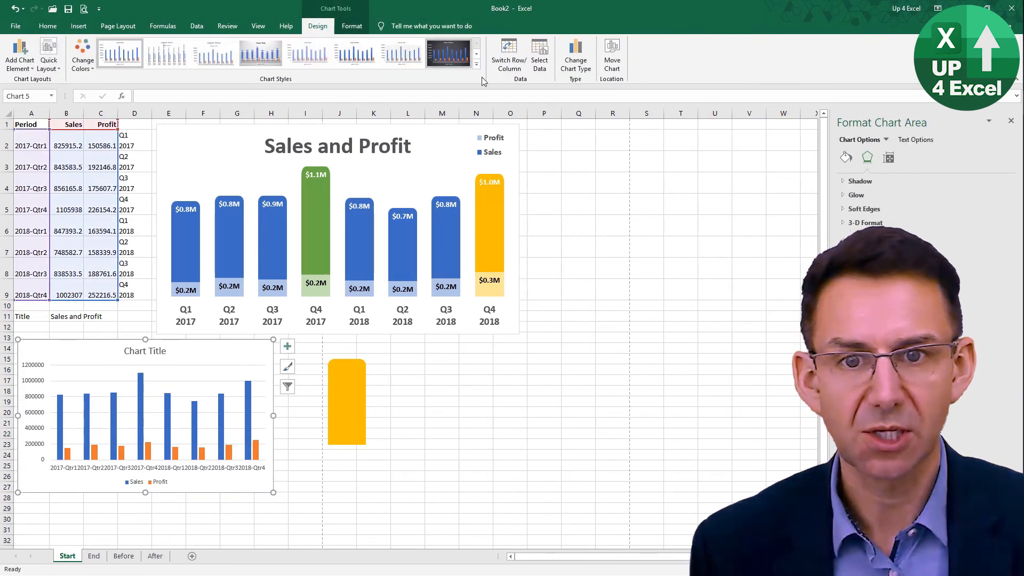
click(576, 59)
click(430, 153)
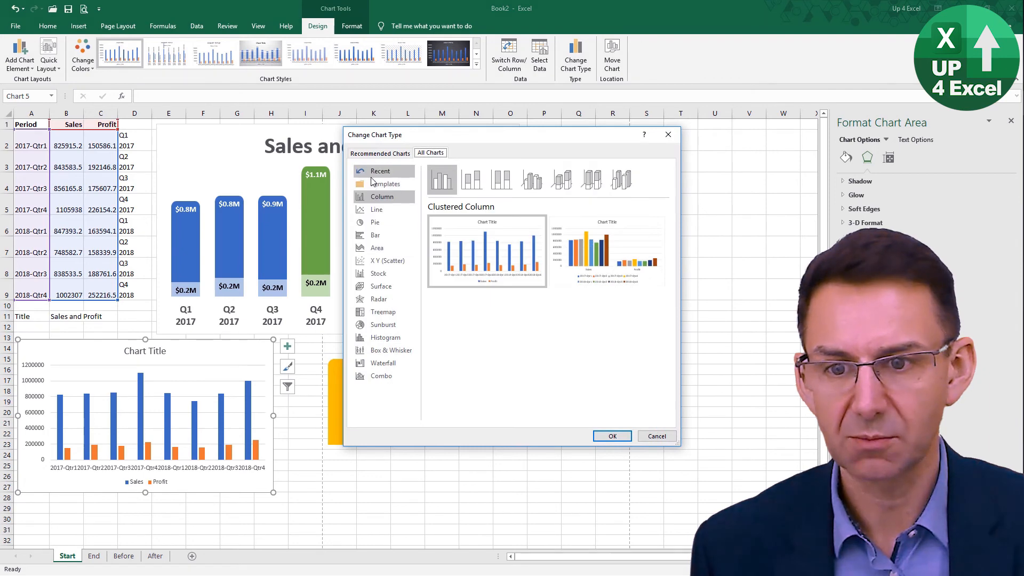
click(375, 184)
mouse_move(492, 327)
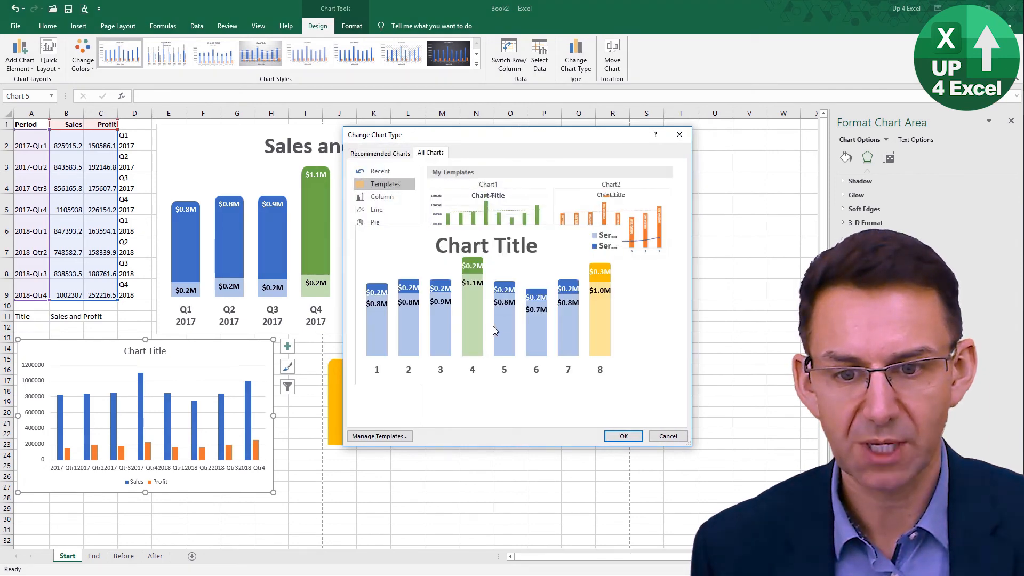
click(623, 435)
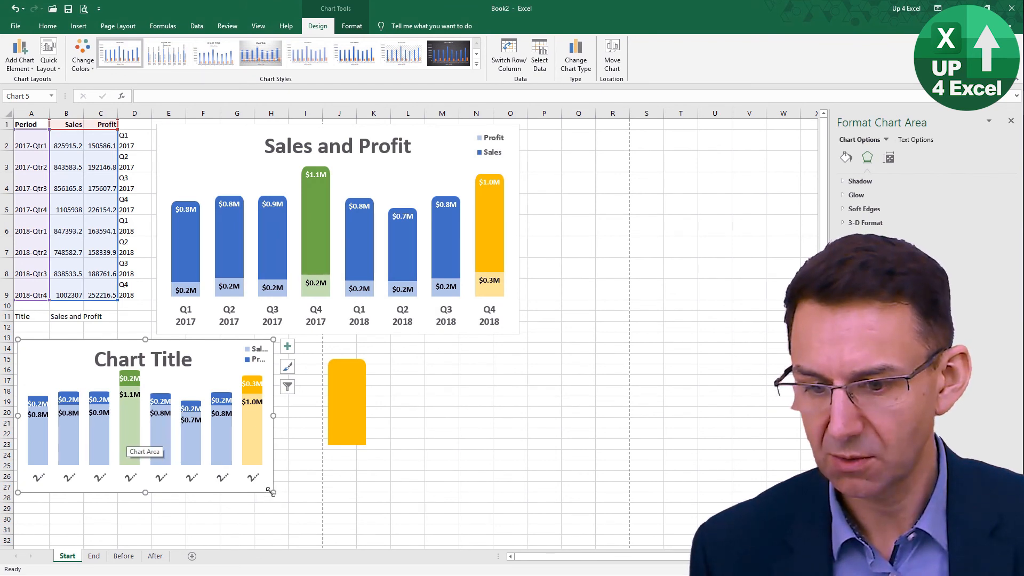
- Enlarge the template-based chart to cover about A13:J29 and delete the gold rectangle overlapping it
drag(271, 492, 349, 508)
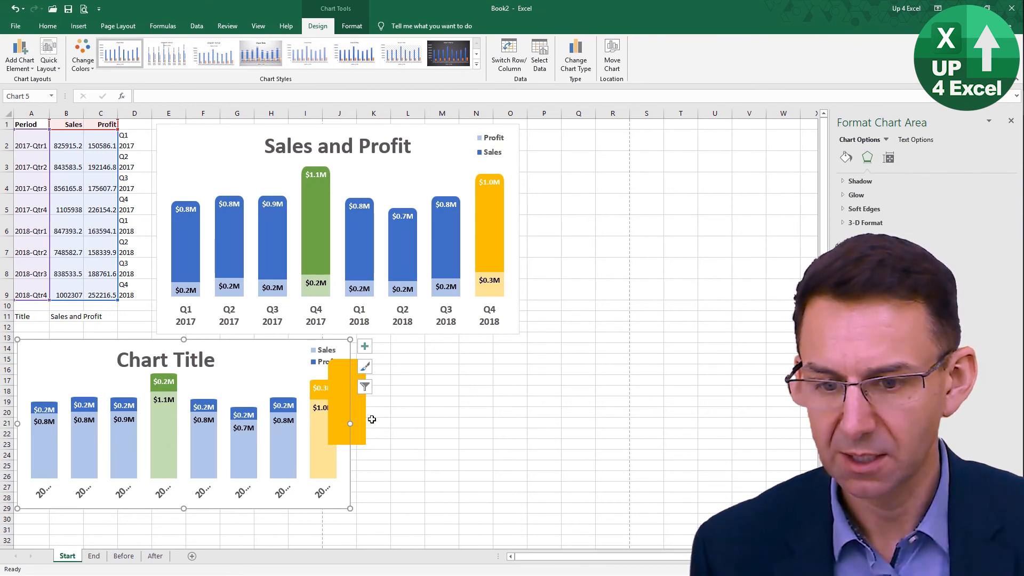
click(431, 433)
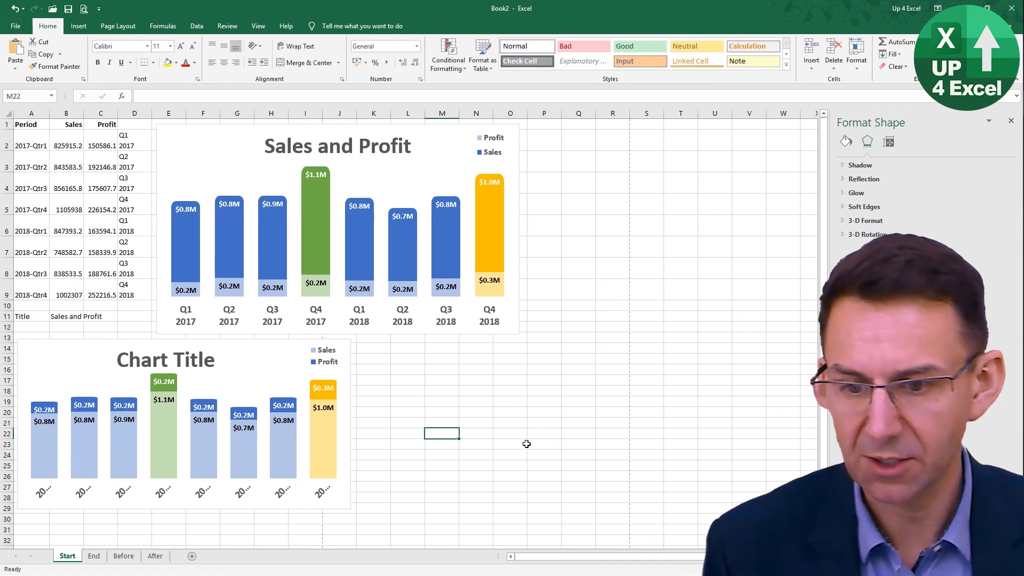